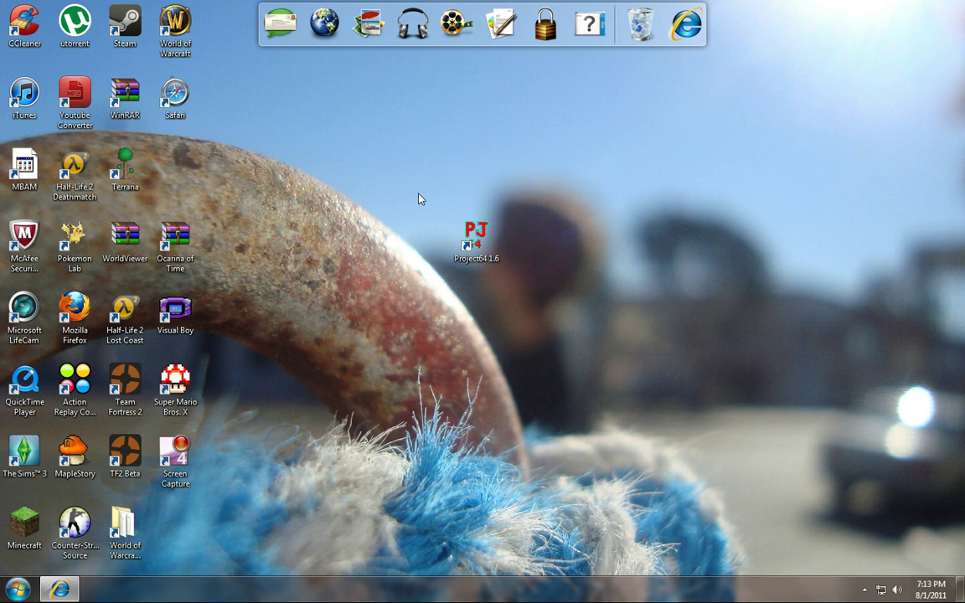
pyautogui.moveTo(416, 191); pyautogui.dragTo(537, 296)
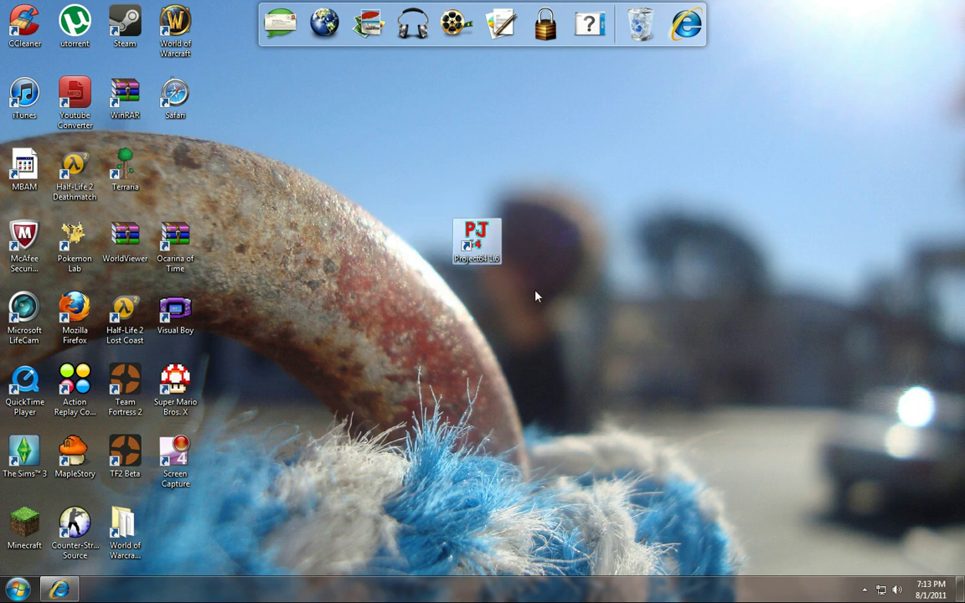
pyautogui.click(545, 191)
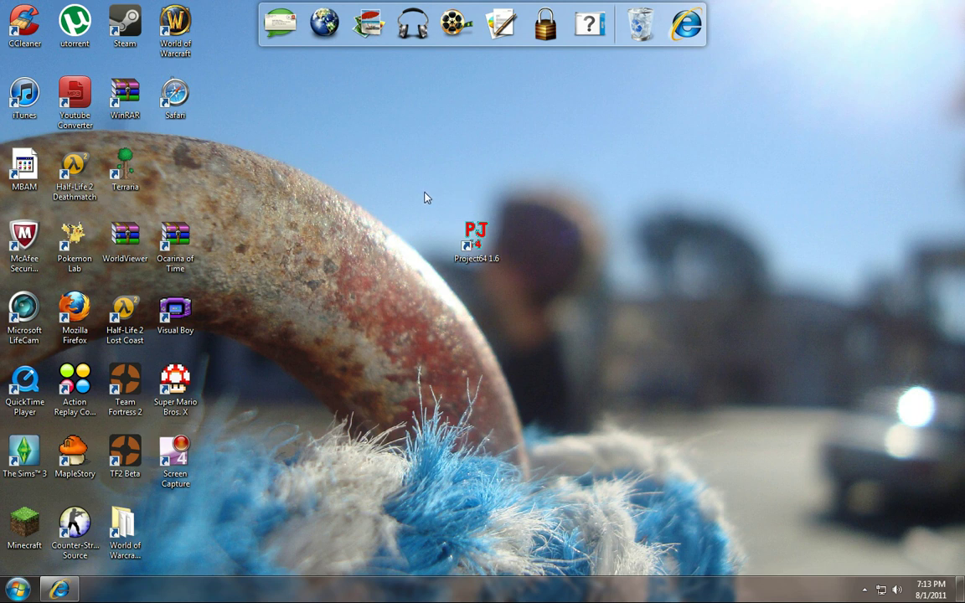
pyautogui.moveTo(425, 192); pyautogui.dragTo(527, 290)
pyautogui.click(534, 187)
pyautogui.moveTo(476, 241)
pyautogui.mouseDown()
pyautogui.moveTo(427, 244)
pyautogui.moveTo(432, 176)
pyautogui.moveTo(488, 243)
pyautogui.moveTo(445, 226)
pyautogui.moveTo(478, 238)
pyautogui.mouseUp()
# - Start a fresh Internet Explorer window in place of the open one and search the web for "n64 emulator"
pyautogui.click(58, 590)
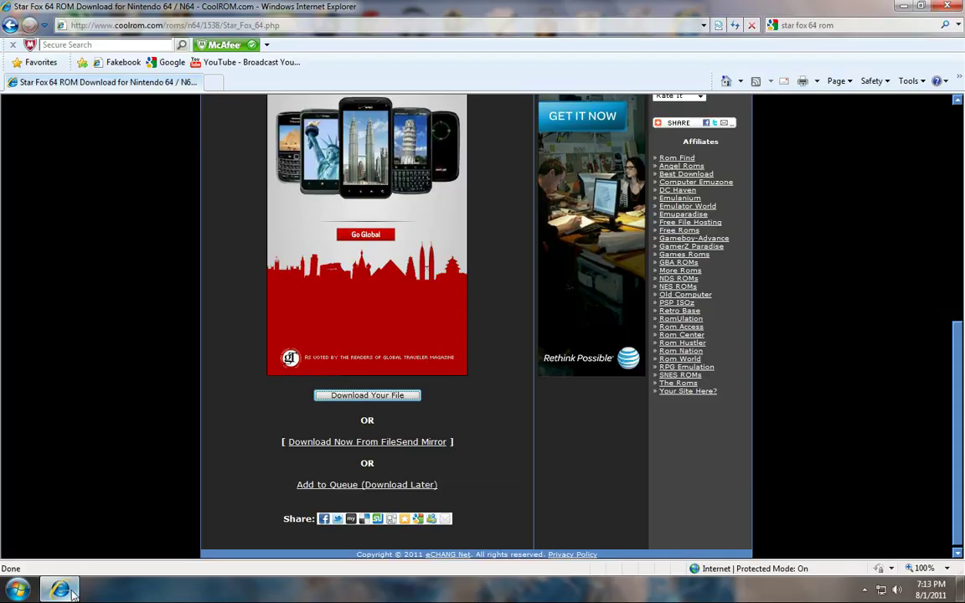
pyautogui.click(59, 590)
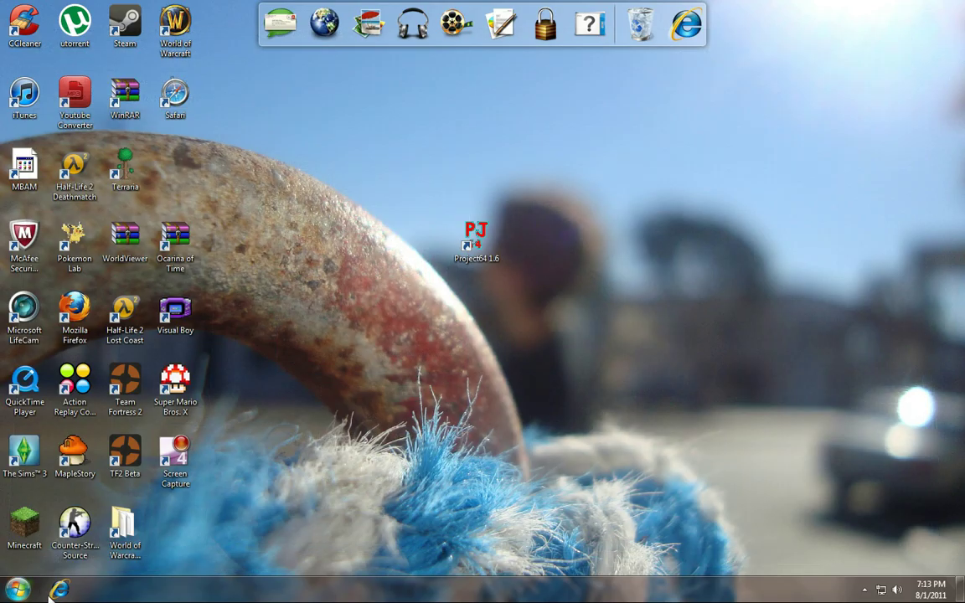
pyautogui.click(59, 590)
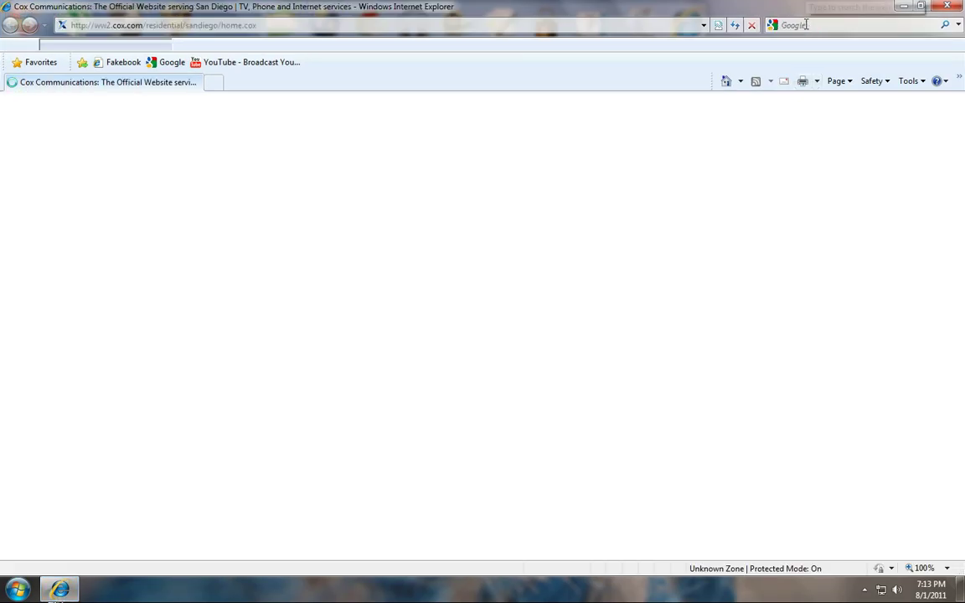
pyautogui.click(806, 25)
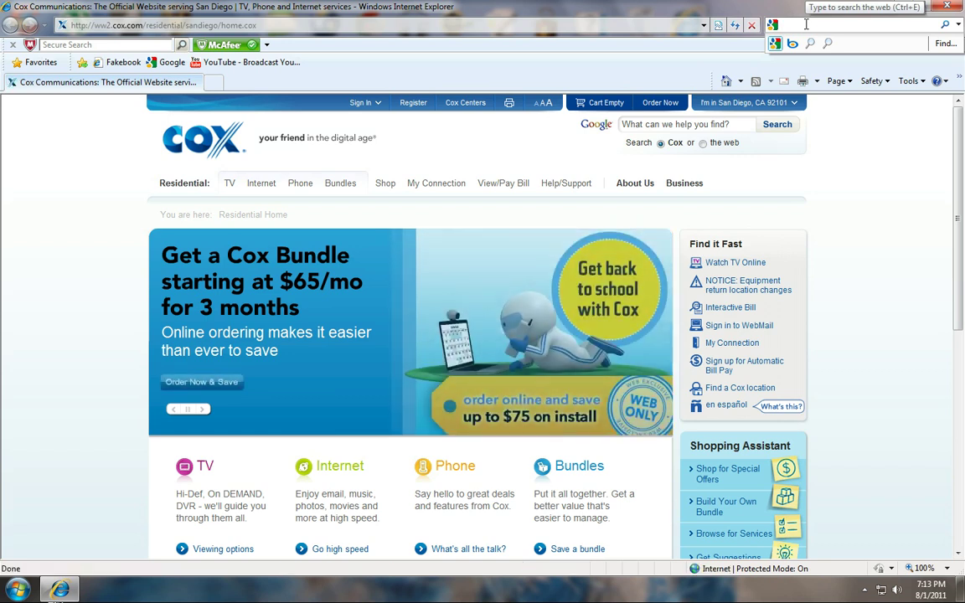
pyautogui.write('n64 emu')
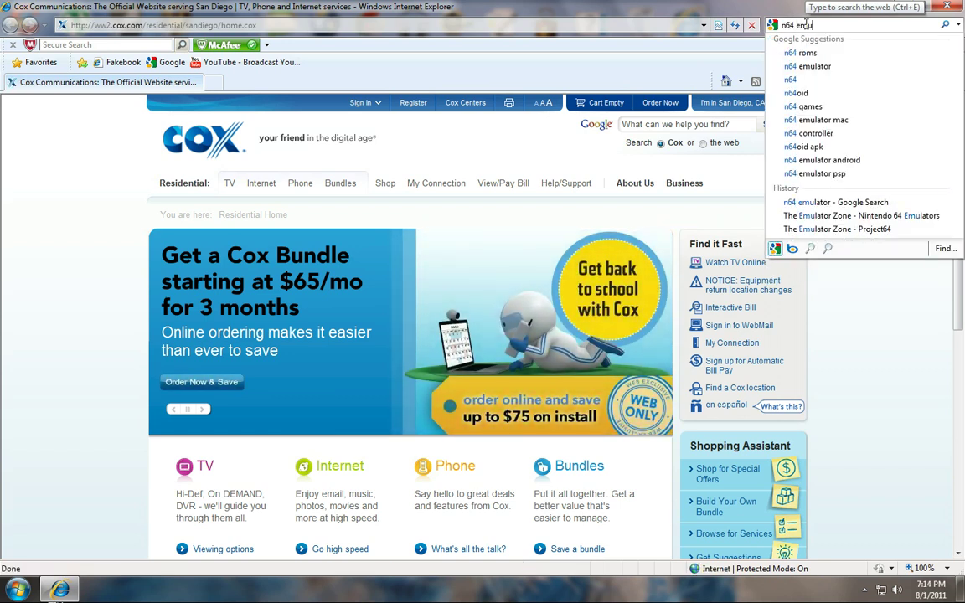
pyautogui.write('lator')
pyautogui.press('Return')
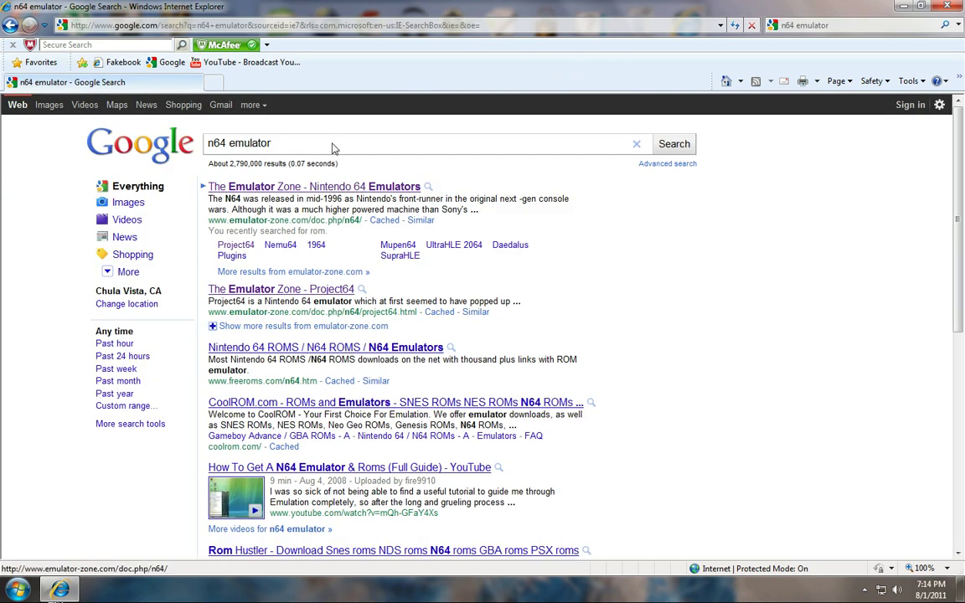
# - Open The Emulator Zone's Nintendo 64 Emulators search result and go to the Project64 page from its emulator list
pyautogui.click(297, 191)
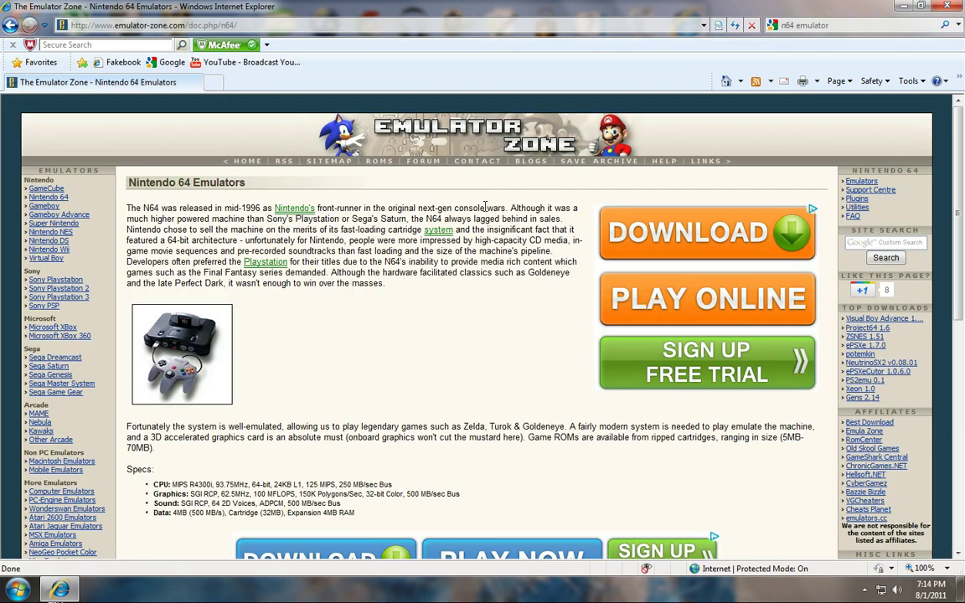
pyautogui.scroll(-5, 484, 206)
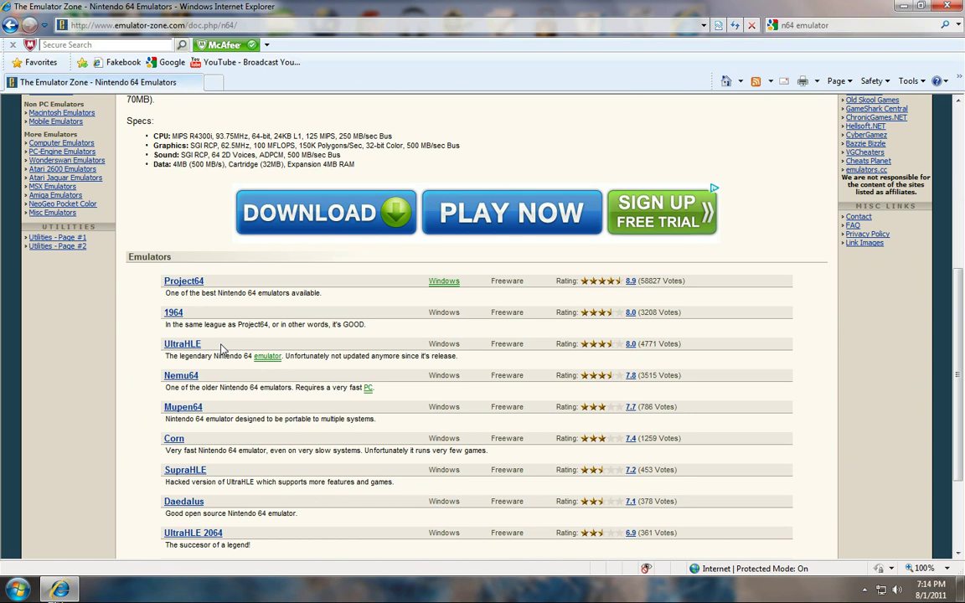
pyautogui.scroll(1, 223, 348)
pyautogui.scroll(-1, 214, 331)
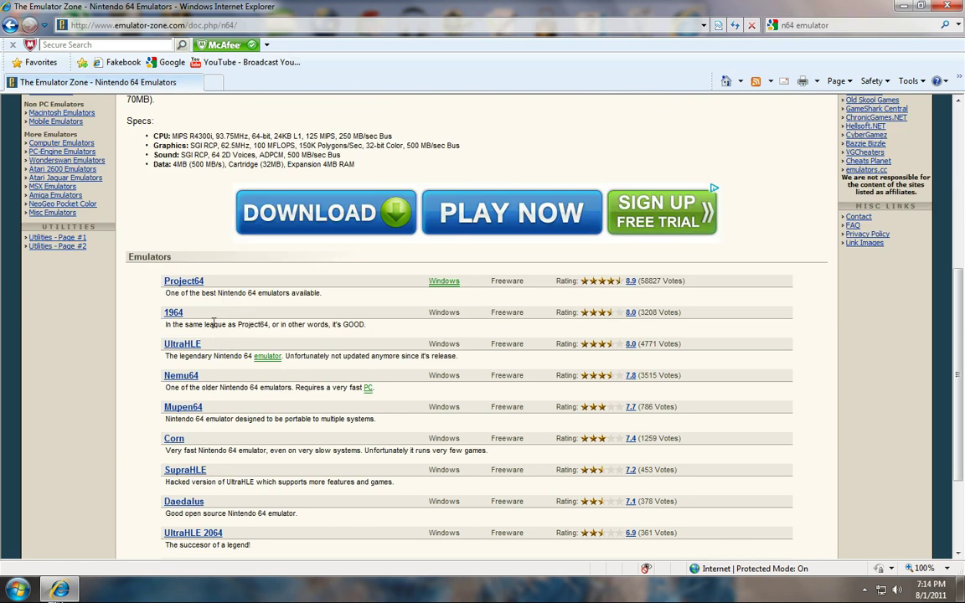
pyautogui.click(196, 283)
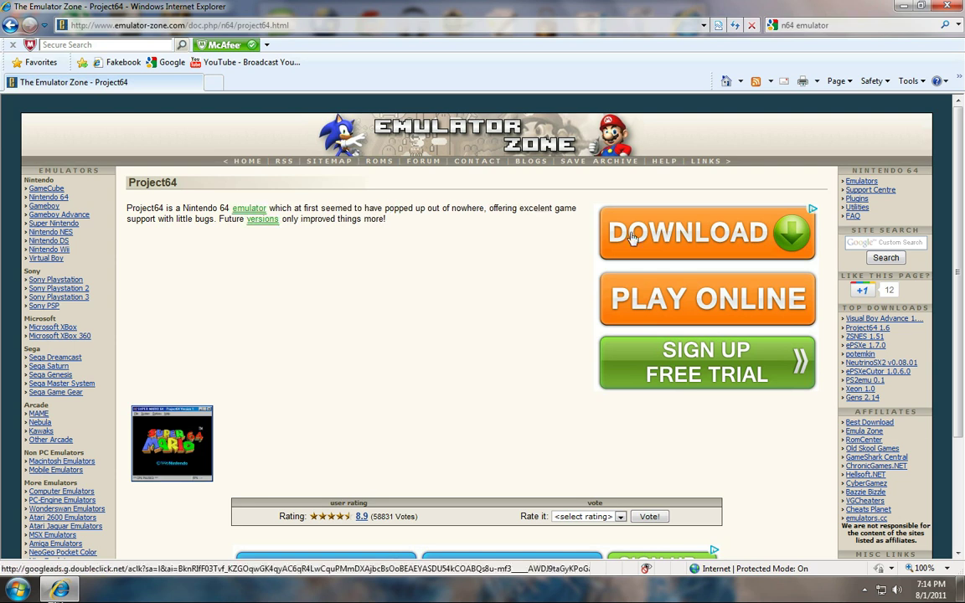
# - Start downloading Project64 1.6 as far as choosing a save location, and cancel the save
pyautogui.scroll(-1, 496, 305)
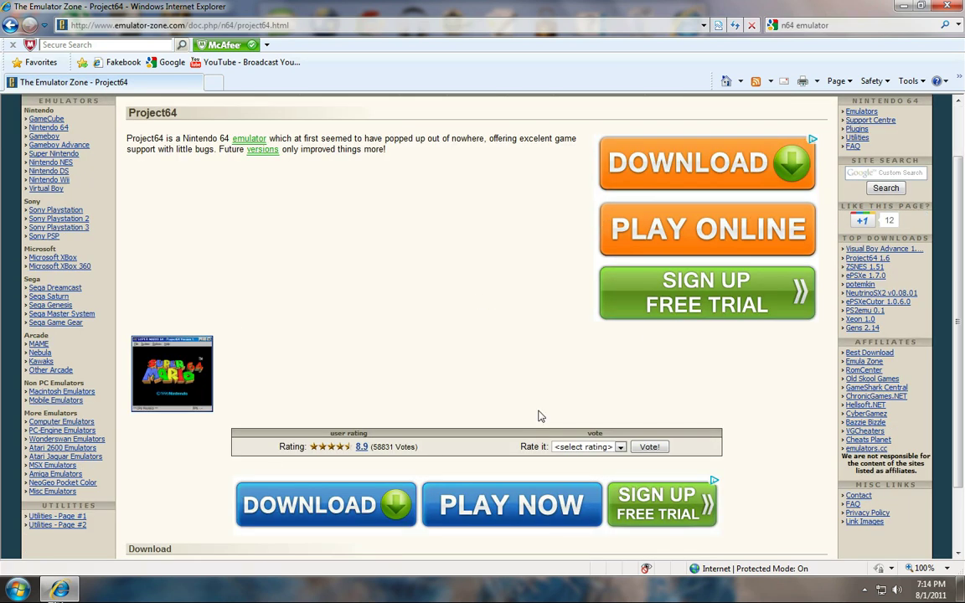
pyautogui.scroll(-1, 282, 252)
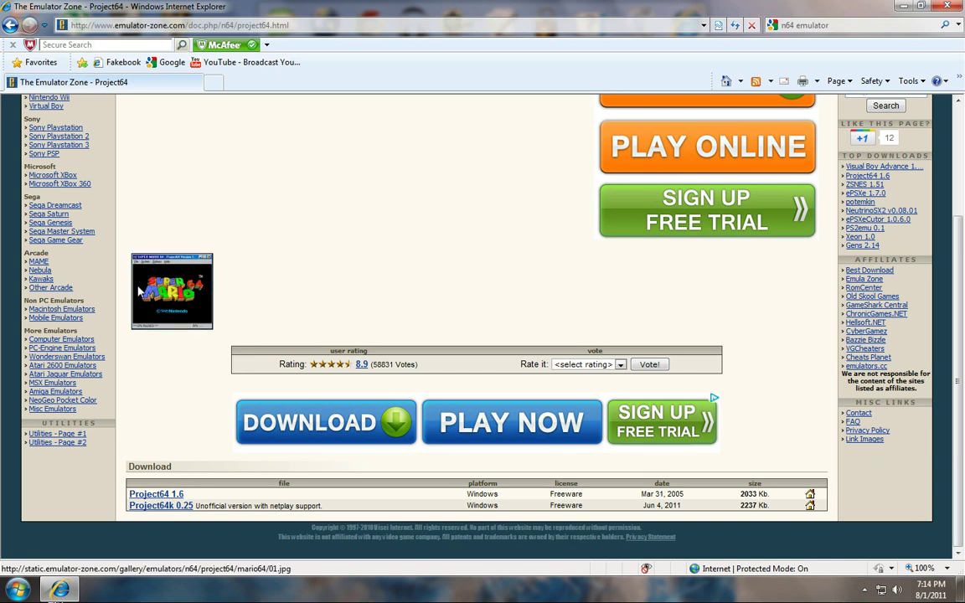
pyautogui.click(166, 496)
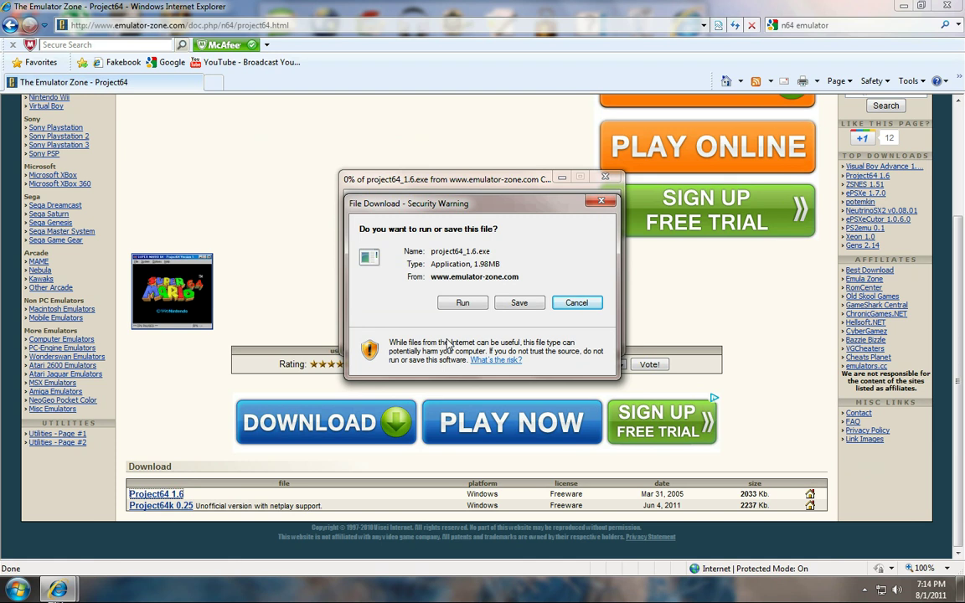
pyautogui.click(520, 303)
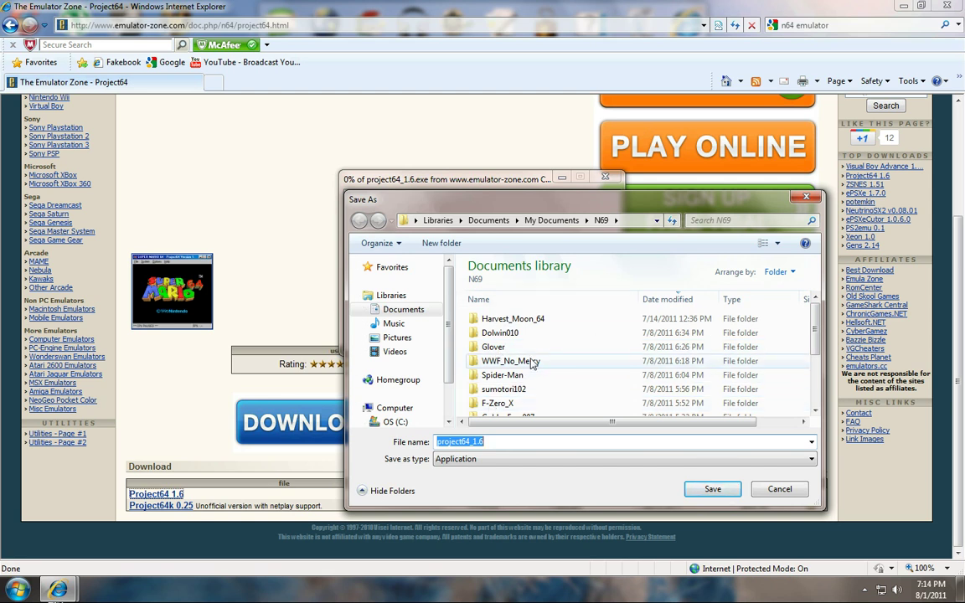
pyautogui.click(777, 489)
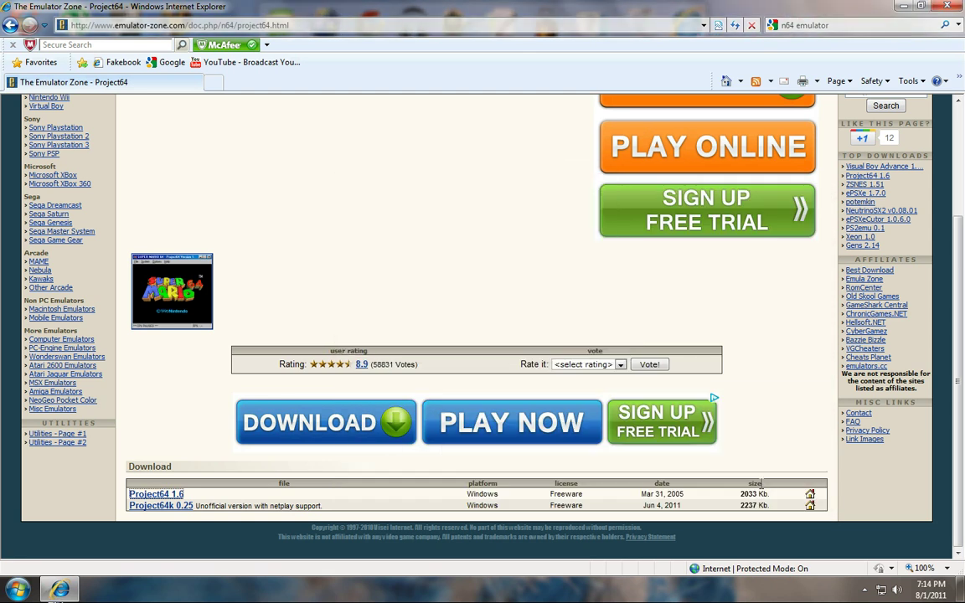
# - Switch to the desktop and launch the installed Project64 1.6 emulator
pyautogui.click(905, 6)
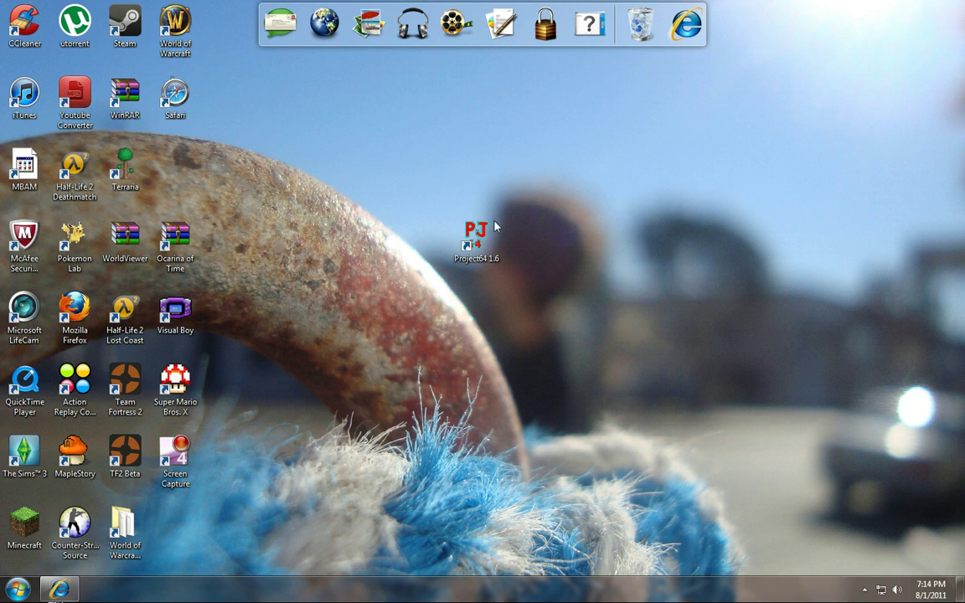
pyautogui.doubleClick(478, 240)
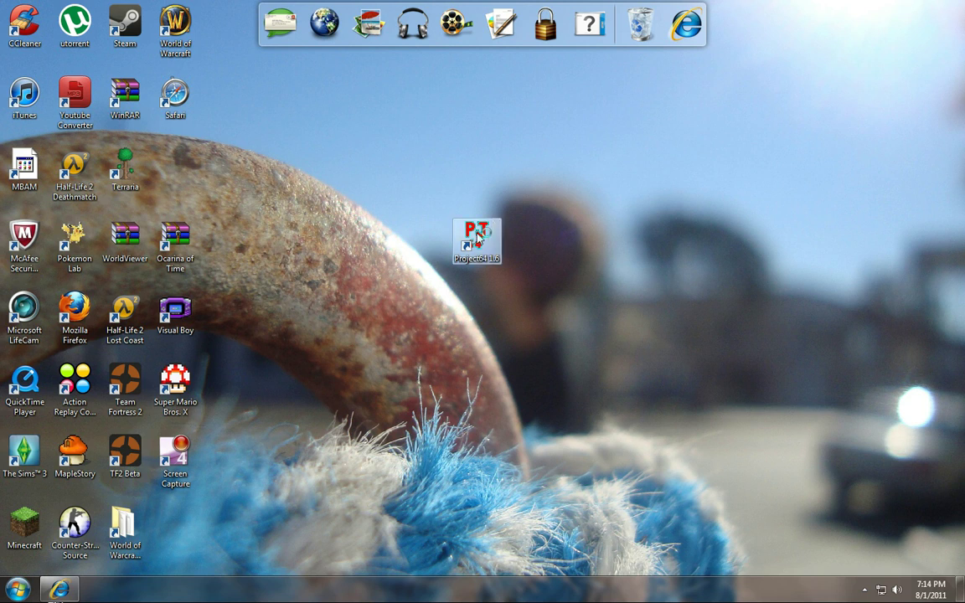
pyautogui.moveTo(446, 143)
pyautogui.mouseDown()
pyautogui.moveTo(493, 233)
pyautogui.moveTo(457, 137)
pyautogui.mouseUp()
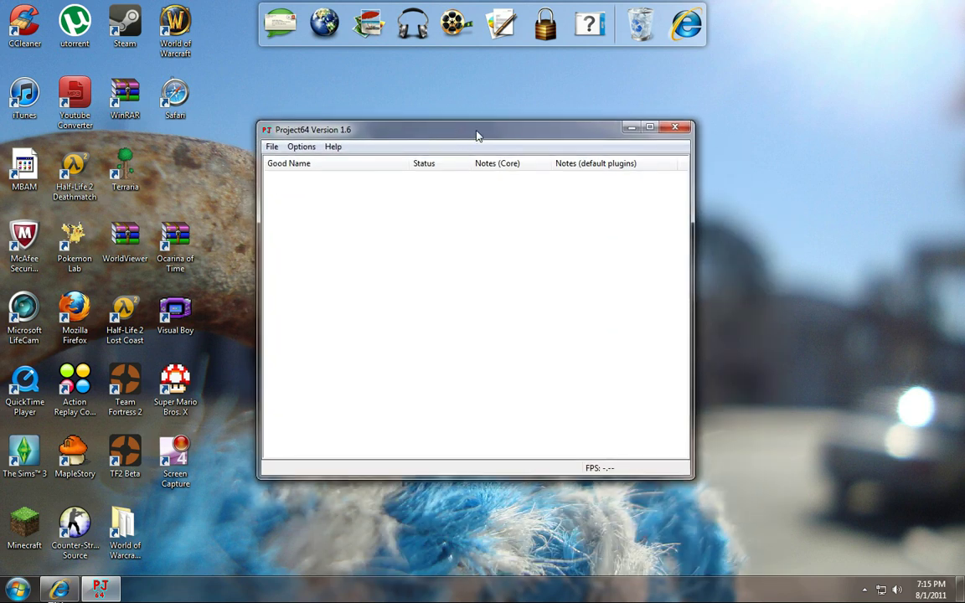
# - View the dialog for opening a ROM in the N69 folder, dismiss it and minimize the emulator
pyautogui.click(273, 148)
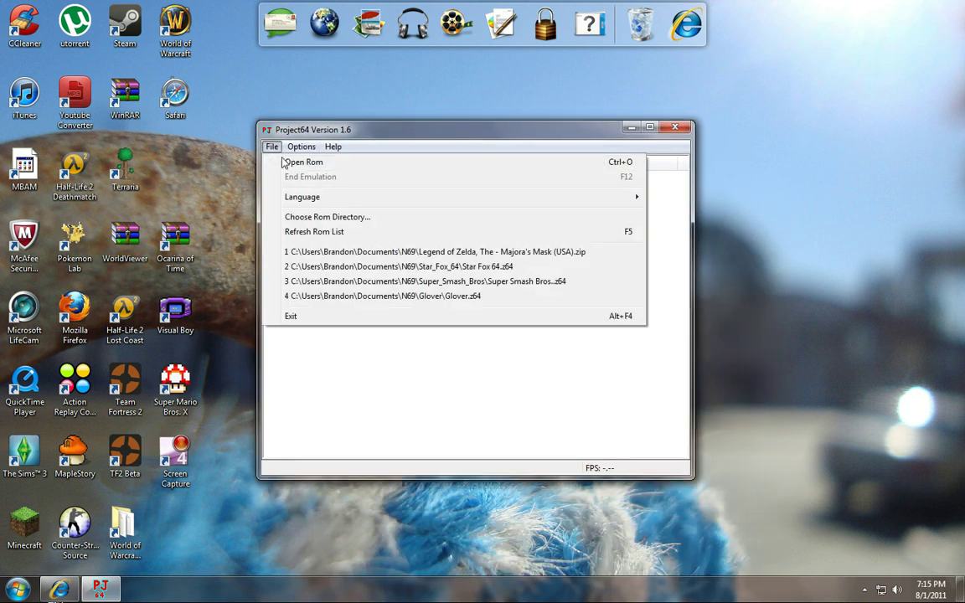
pyautogui.click(287, 163)
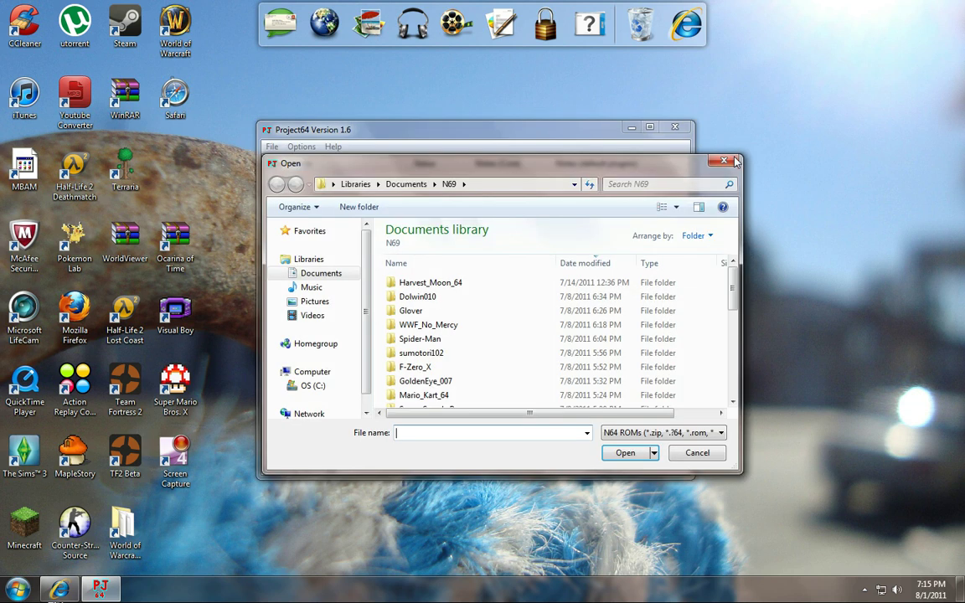
pyautogui.click(733, 161)
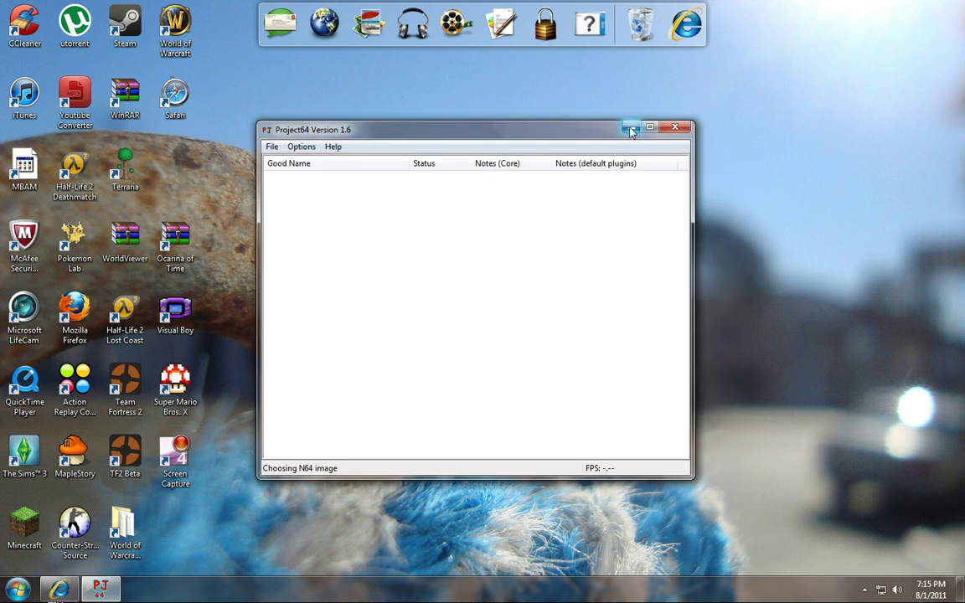
pyautogui.click(631, 127)
# - Switch back to Internet Explorer and search the web for "star fox 64 rom"
pyautogui.click(59, 590)
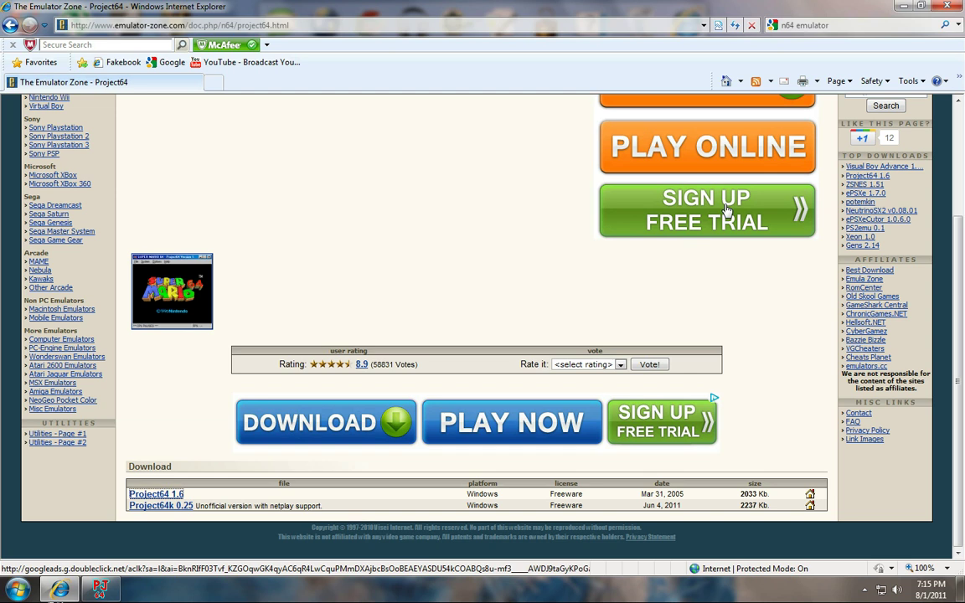
pyautogui.click(869, 26)
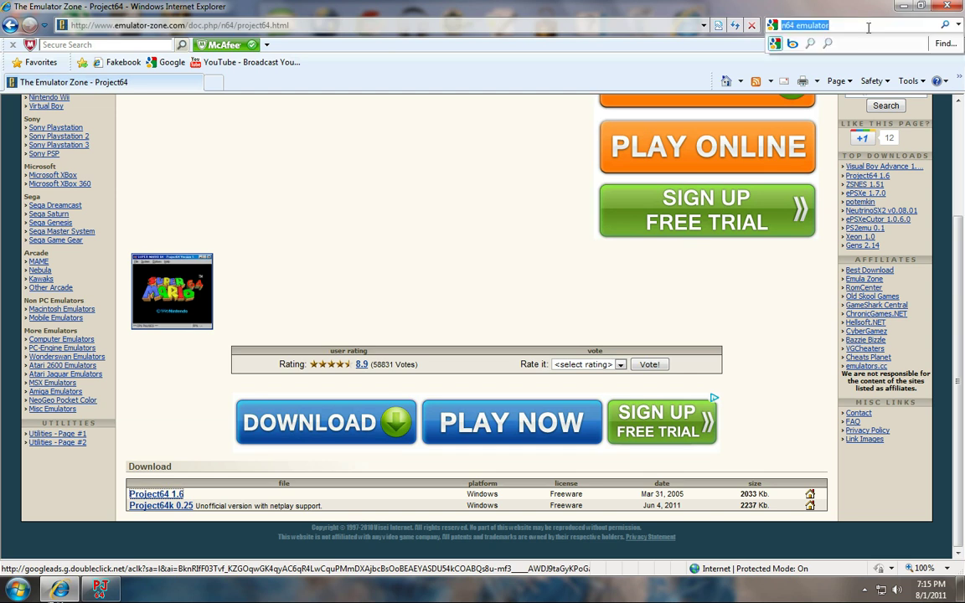
pyautogui.write('star fox ')
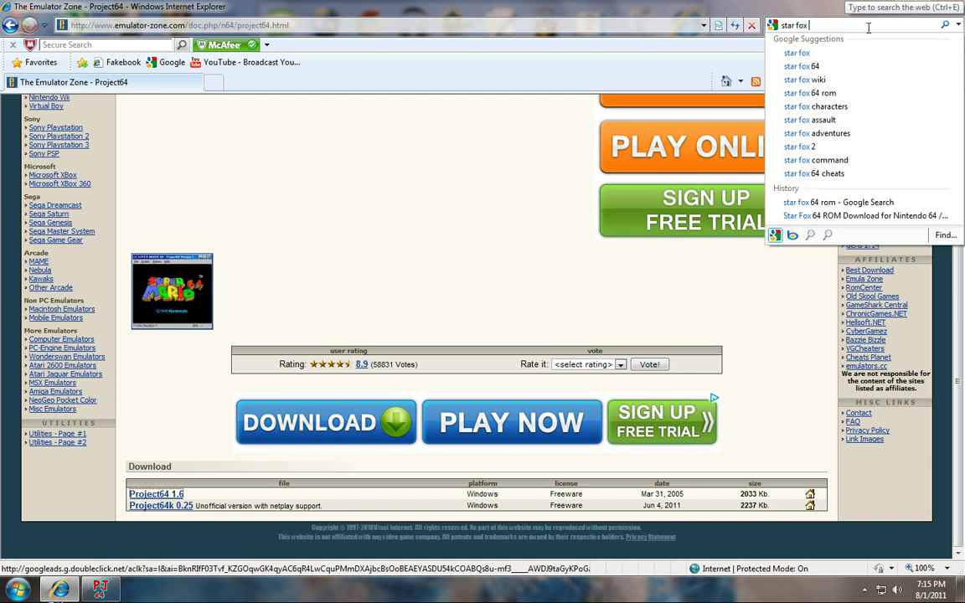
pyautogui.write('64 rom')
pyautogui.press('Return')
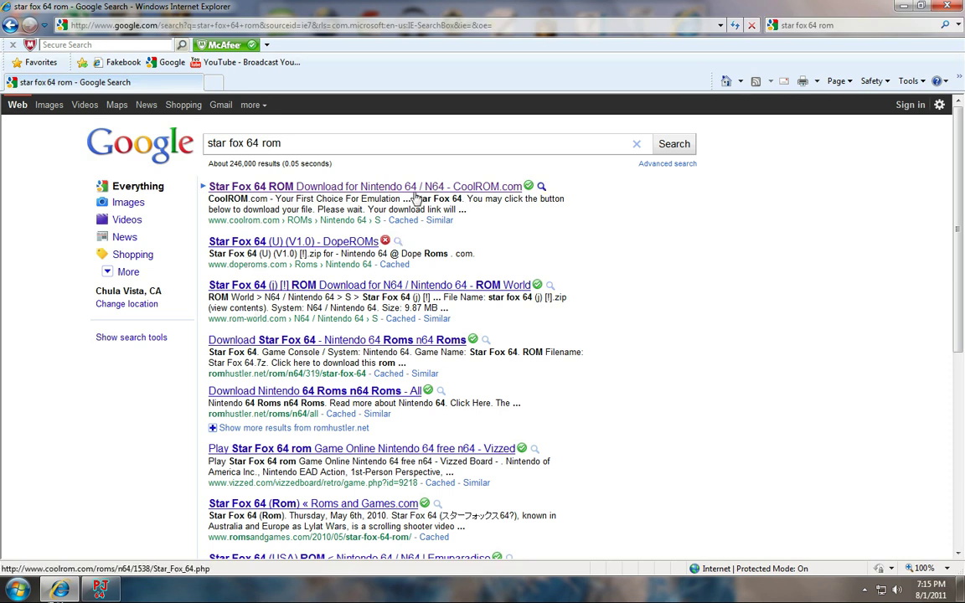
# - Open the CoolROM result for Star Fox 64, save Star_Fox_64.zip in the N69 documents folder and close the download dialog
pyautogui.click(368, 191)
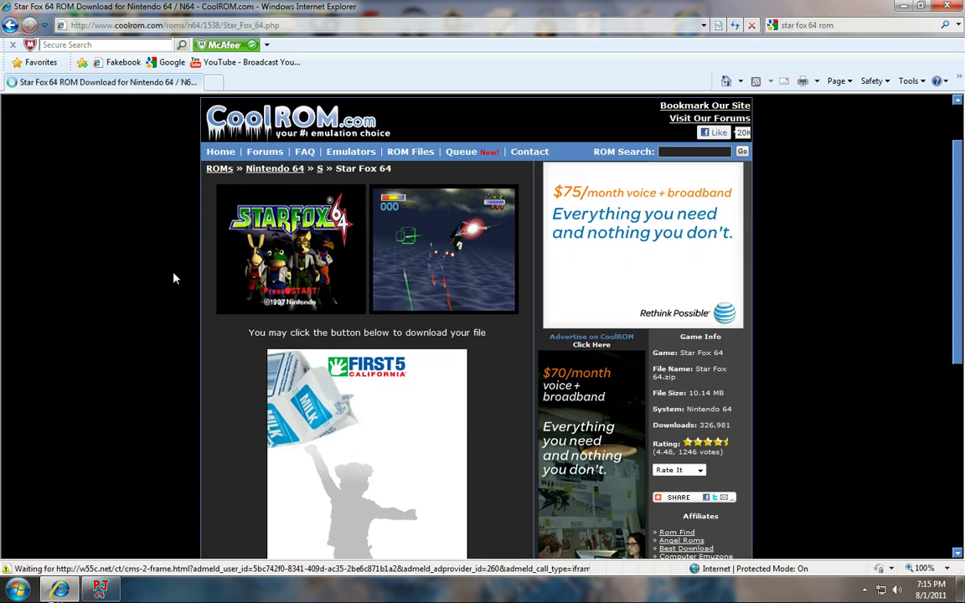
pyautogui.scroll(-4, 176, 276)
pyautogui.scroll(-1, 178, 276)
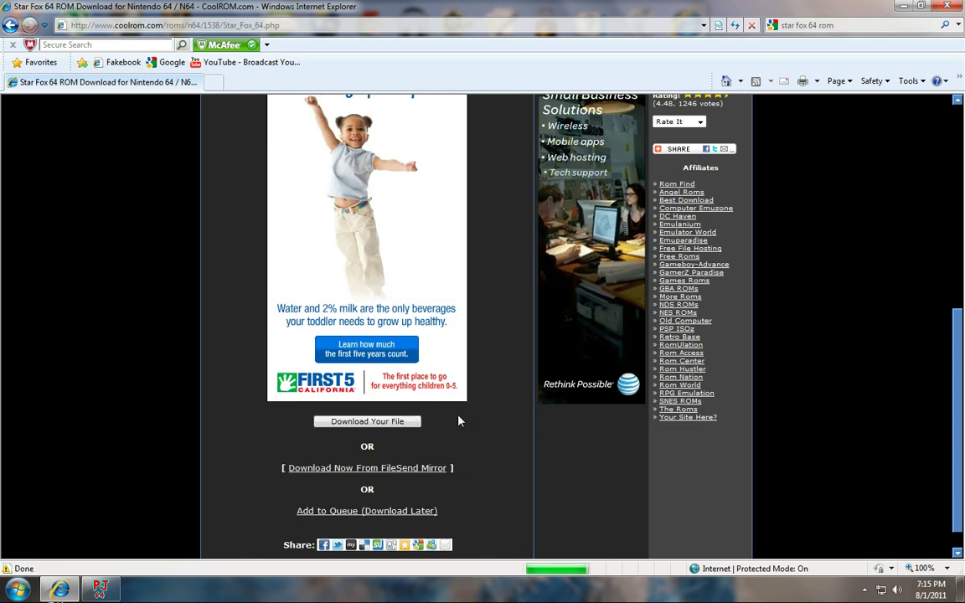
pyautogui.click(409, 424)
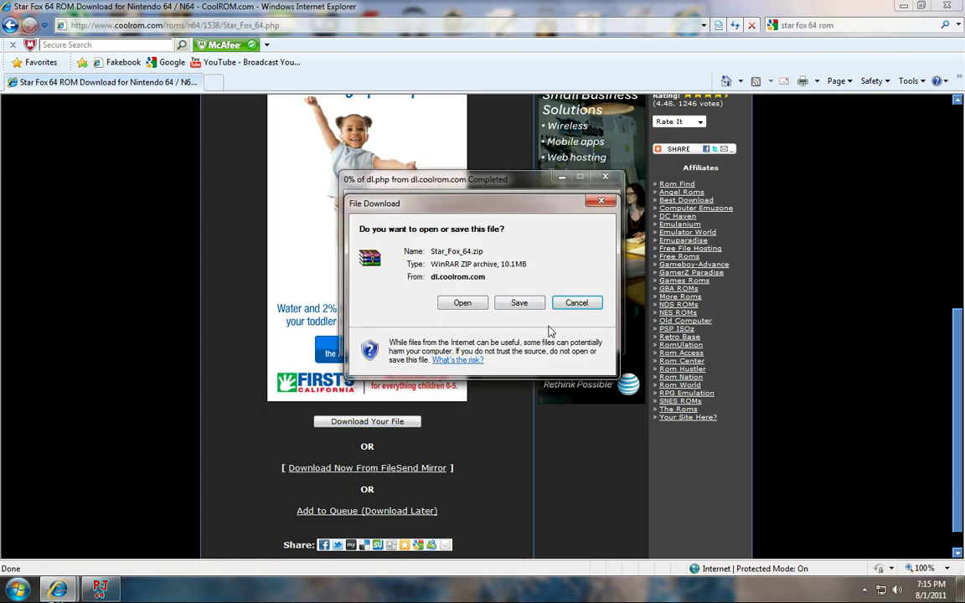
pyautogui.click(520, 304)
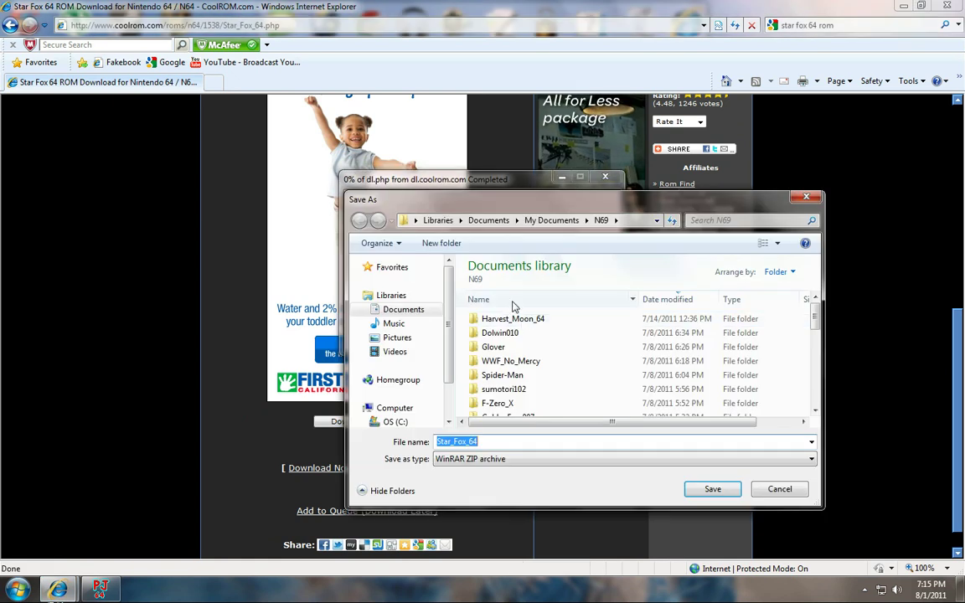
pyautogui.click(726, 493)
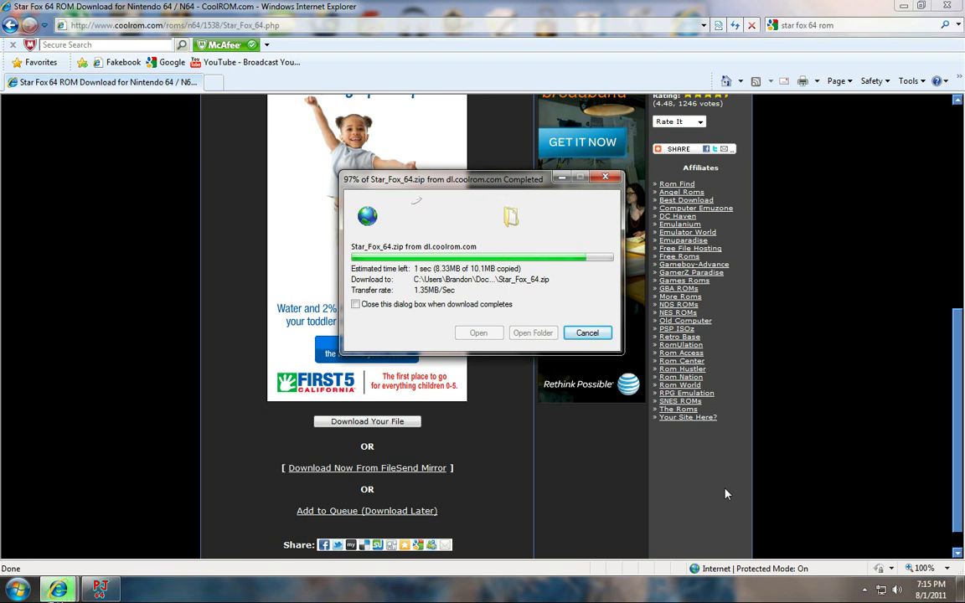
pyautogui.click(587, 334)
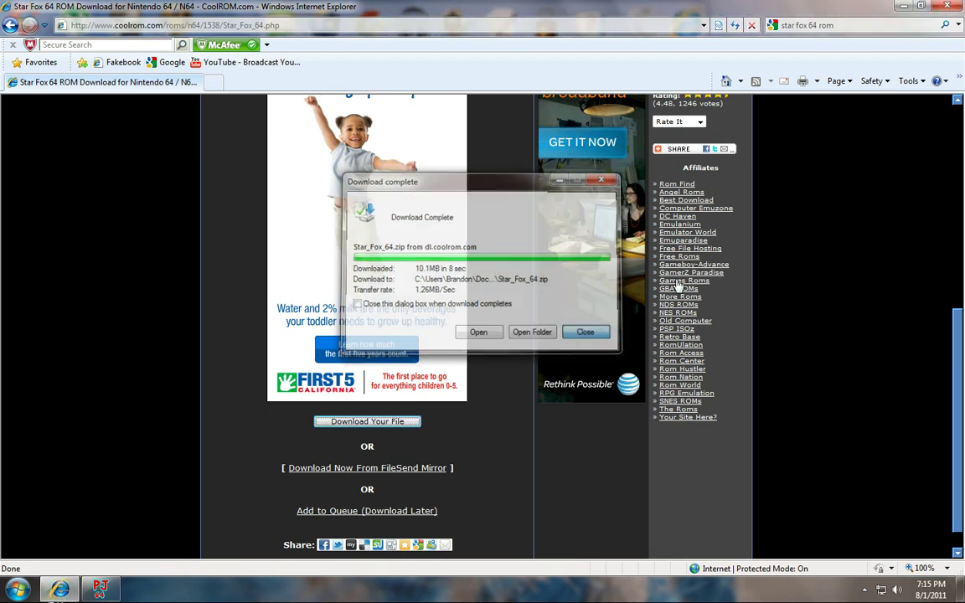
# - Return to the desktop and bring up the Project64 1.6 emulator again
pyautogui.press('super+d')
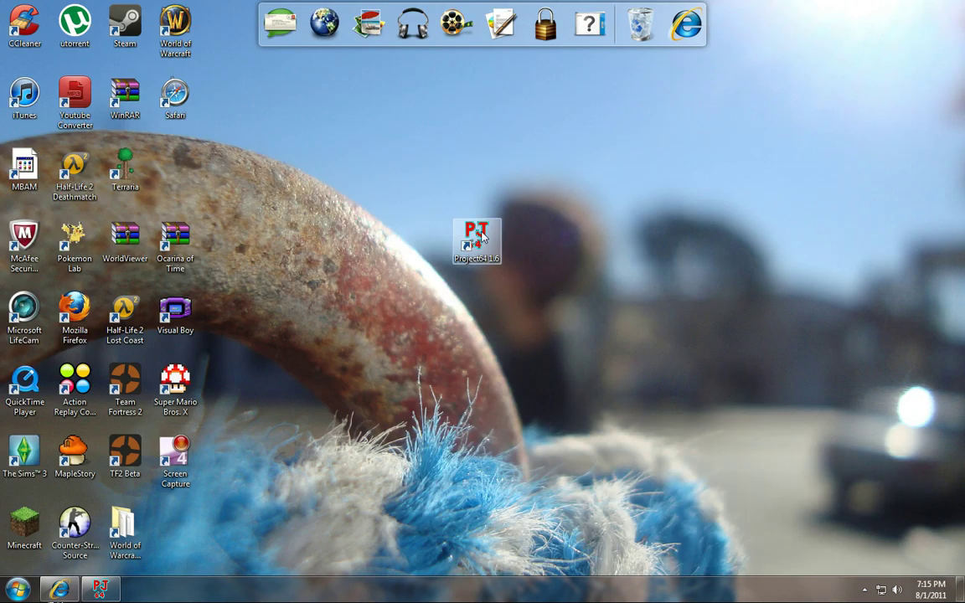
pyautogui.doubleClick(476, 239)
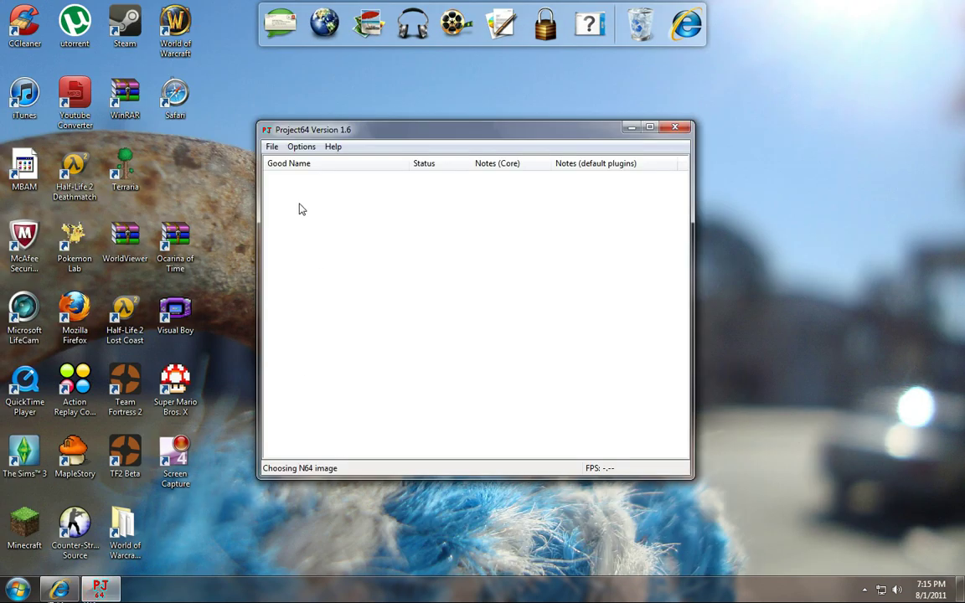
# - From the dialog for opening a ROM, extract the Star_Fox_64 archive into a Star_Fox_64 subfolder of N69
pyautogui.click(272, 147)
pyautogui.click(282, 162)
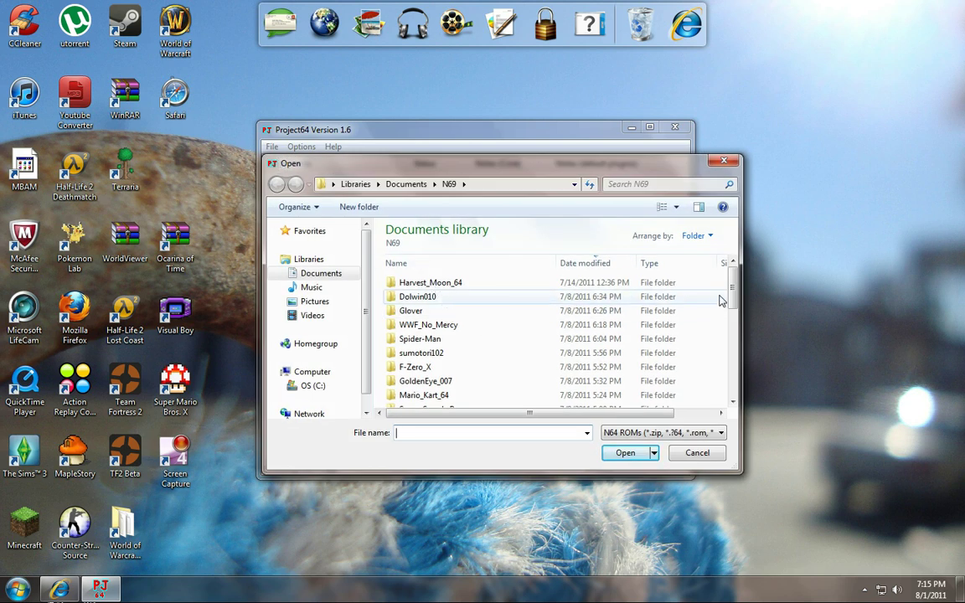
pyautogui.moveTo(734, 289); pyautogui.dragTo(734, 335)
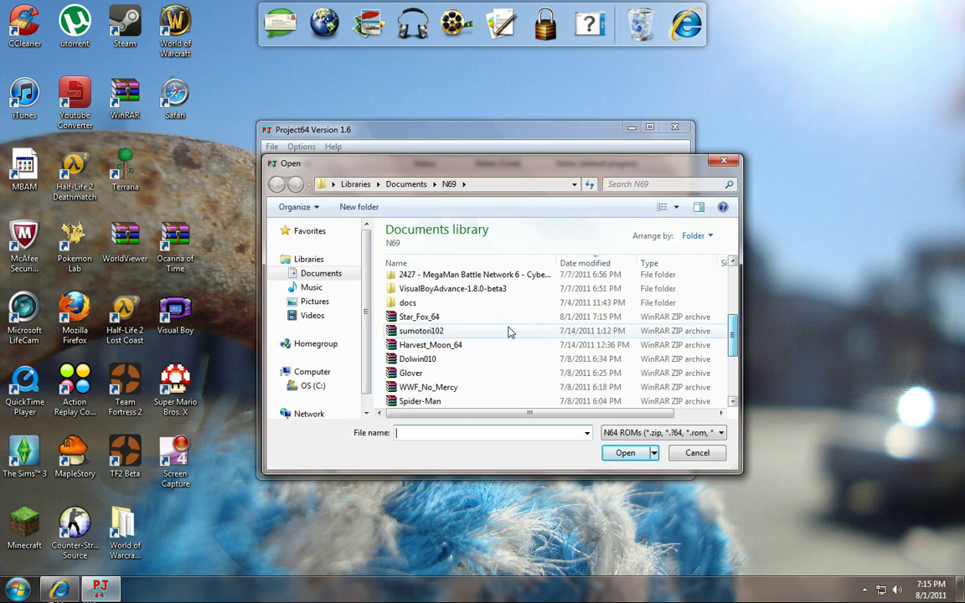
pyautogui.rightClick(425, 321)
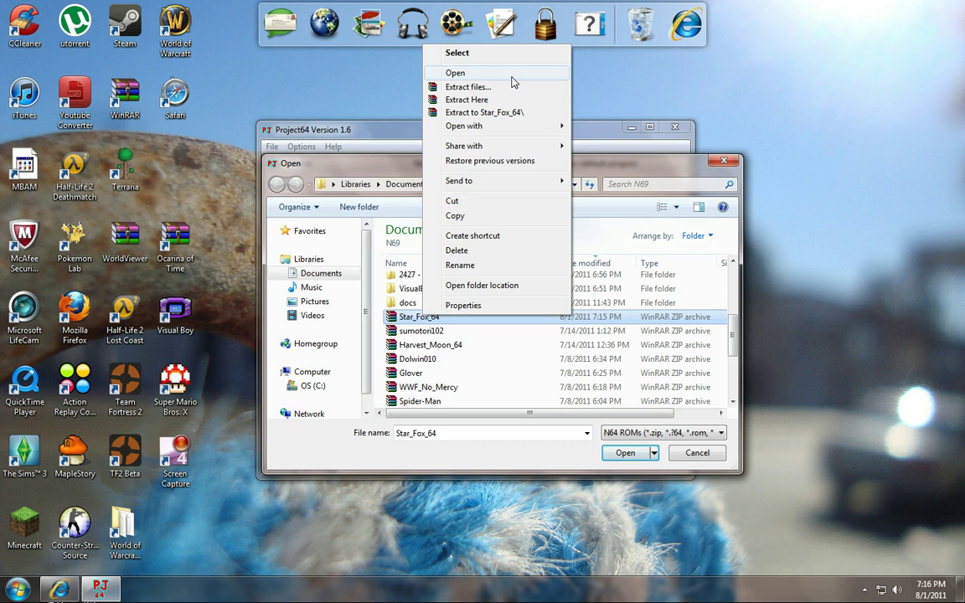
pyautogui.click(491, 90)
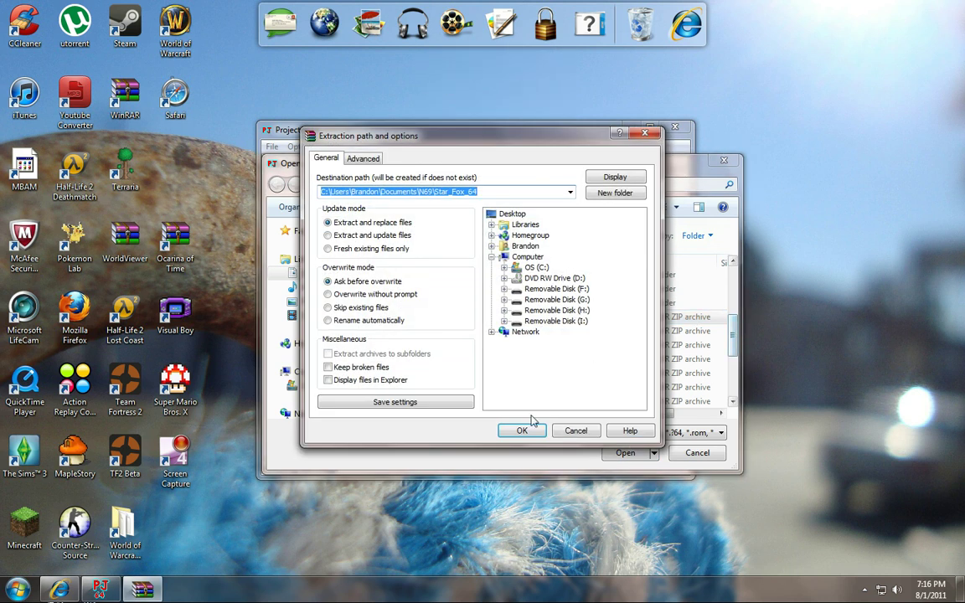
pyautogui.click(574, 426)
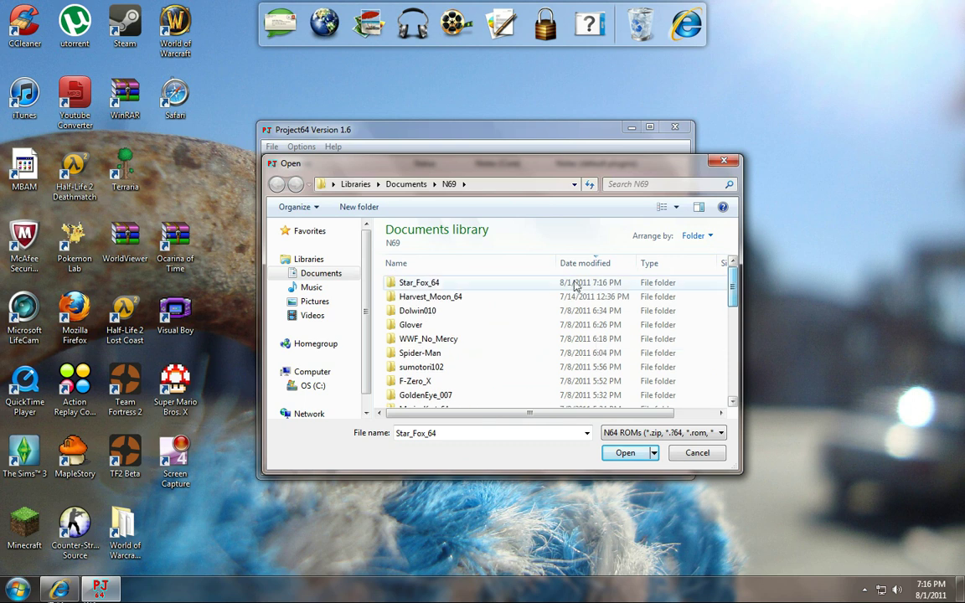
# - Load Star Fox 64.z64 from the extracted Star_Fox_64 folder and pause the emulation during the game's intro
pyautogui.doubleClick(439, 285)
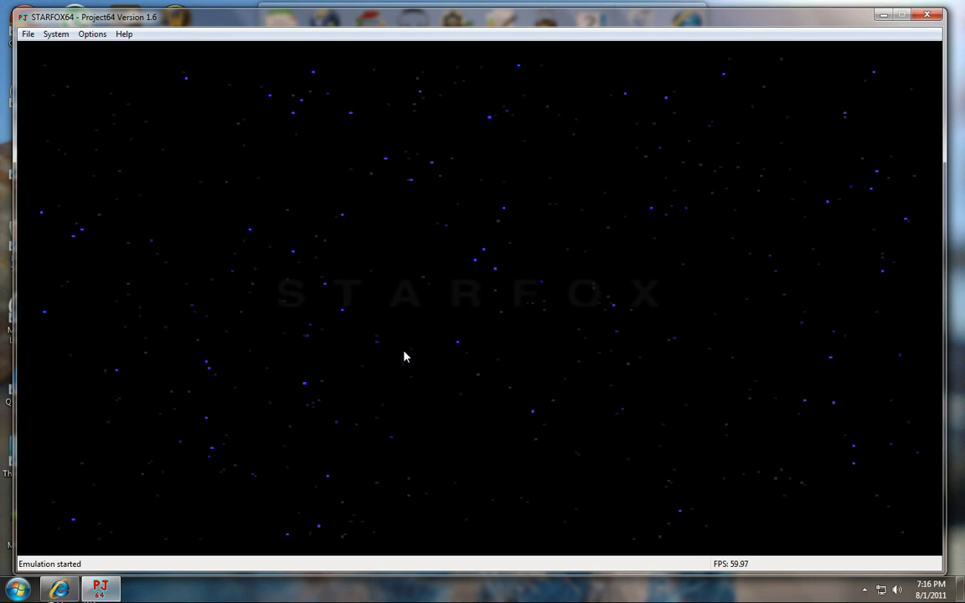
pyautogui.click(27, 34)
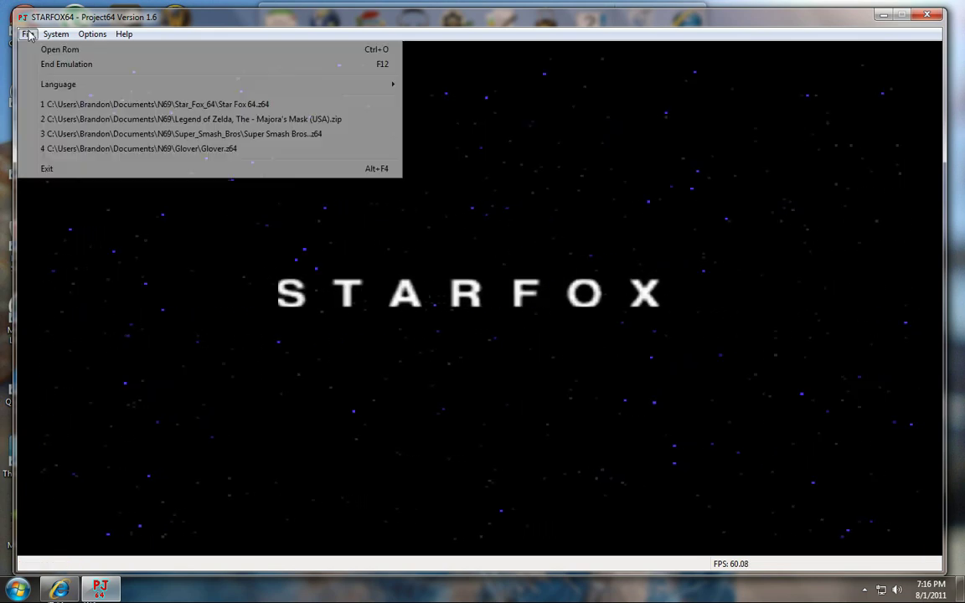
pyautogui.moveTo(55, 35)
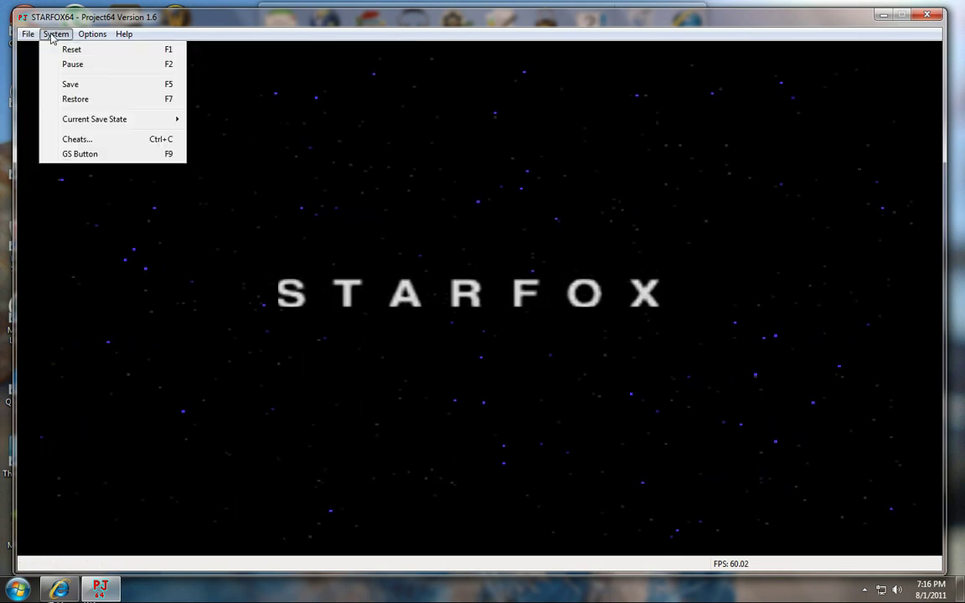
pyautogui.click(72, 65)
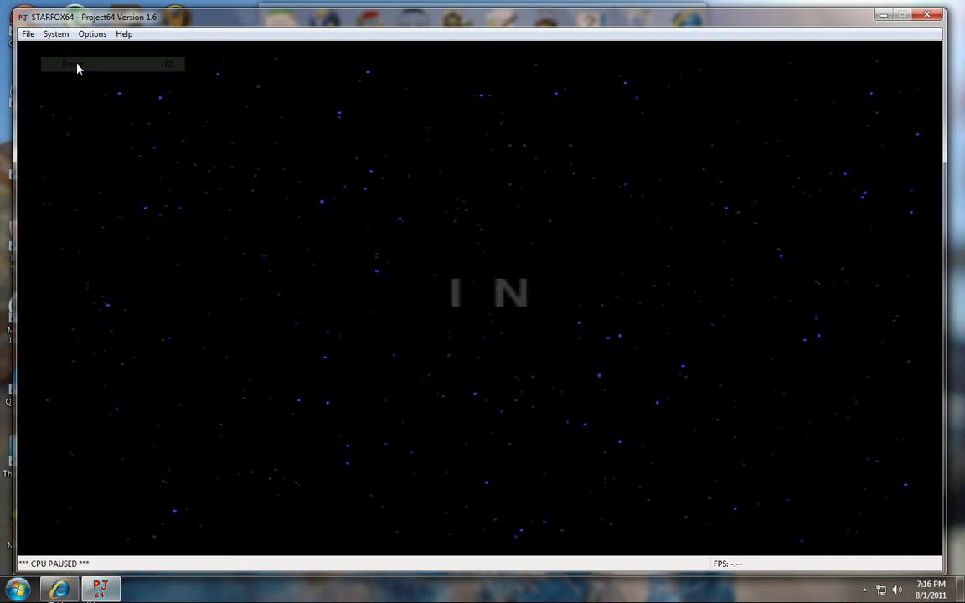
# - Open the controller plugin configuration and assign the A key to Player 1's analog stick left direction
pyautogui.click(92, 35)
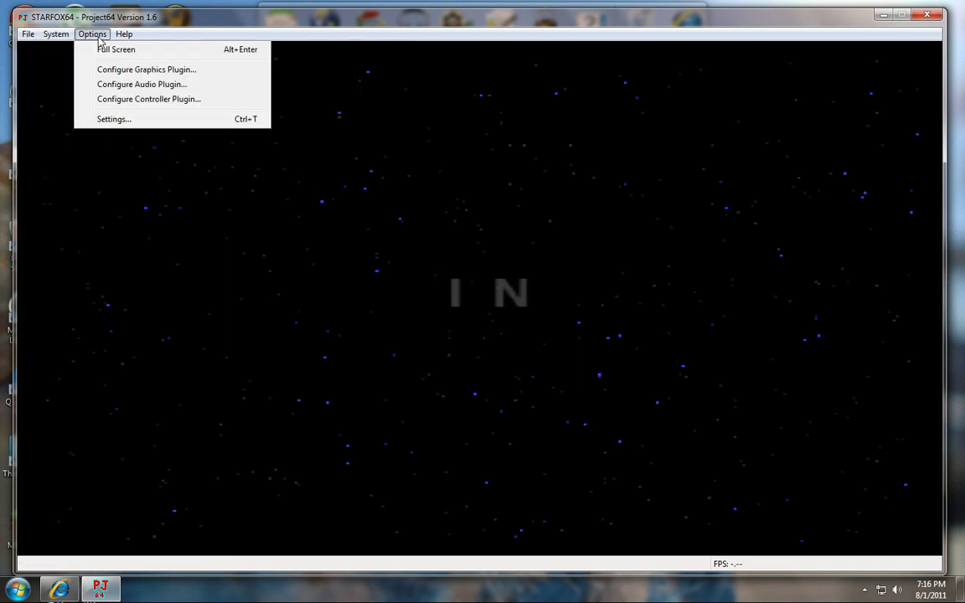
pyautogui.click(109, 100)
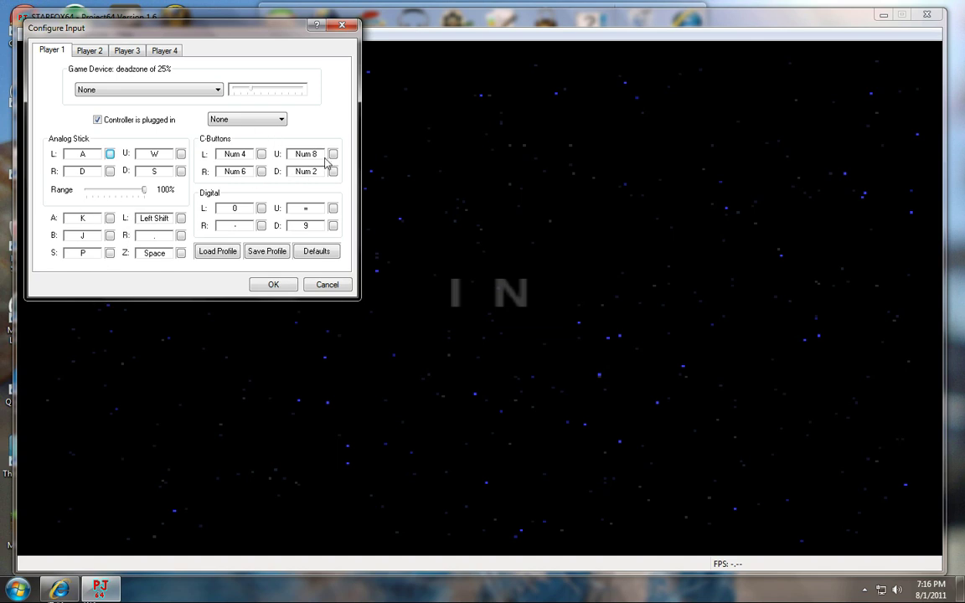
pyautogui.click(110, 154)
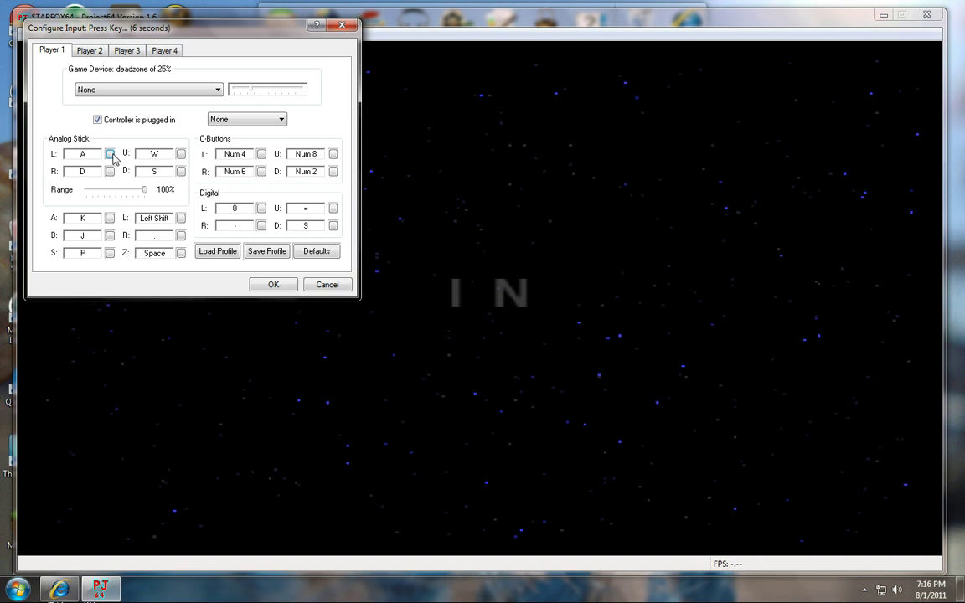
pyautogui.press('a')
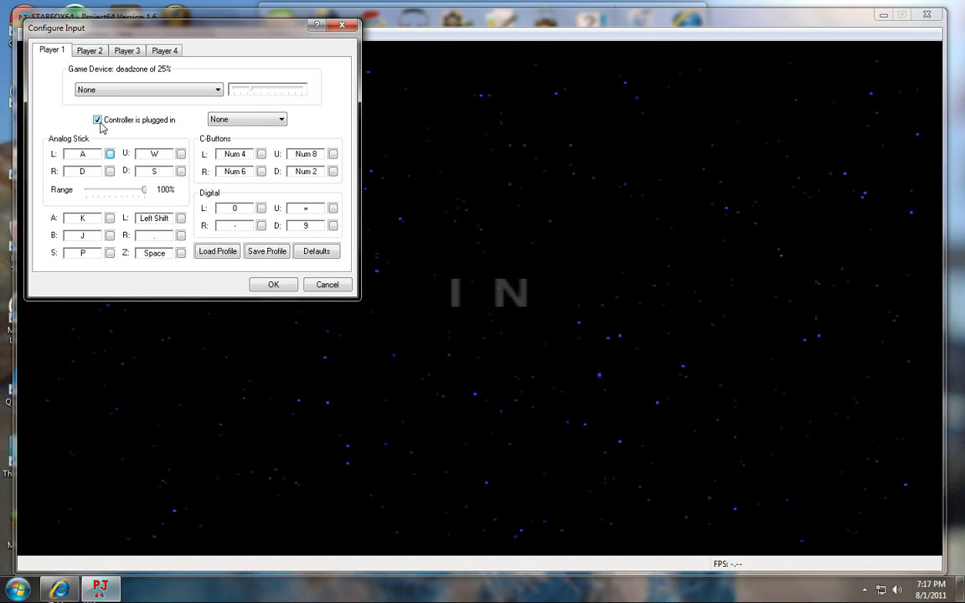
# - Look through the controller settings for Players 2, 3 and 4 and return to those of Player 1
pyautogui.click(85, 52)
pyautogui.click(124, 52)
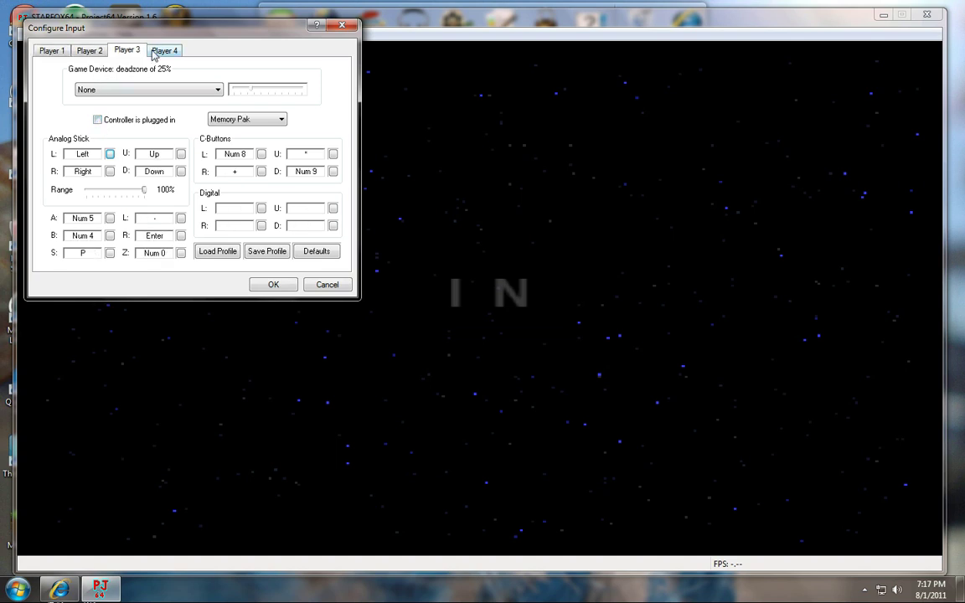
pyautogui.click(148, 53)
pyautogui.click(125, 51)
pyautogui.click(149, 49)
pyautogui.click(127, 52)
pyautogui.click(91, 52)
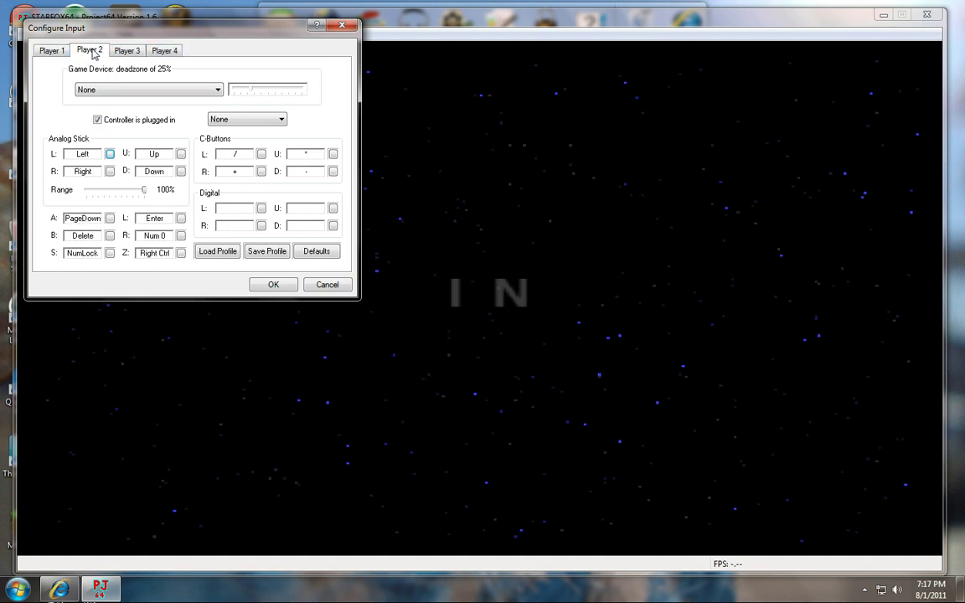
pyautogui.click(49, 52)
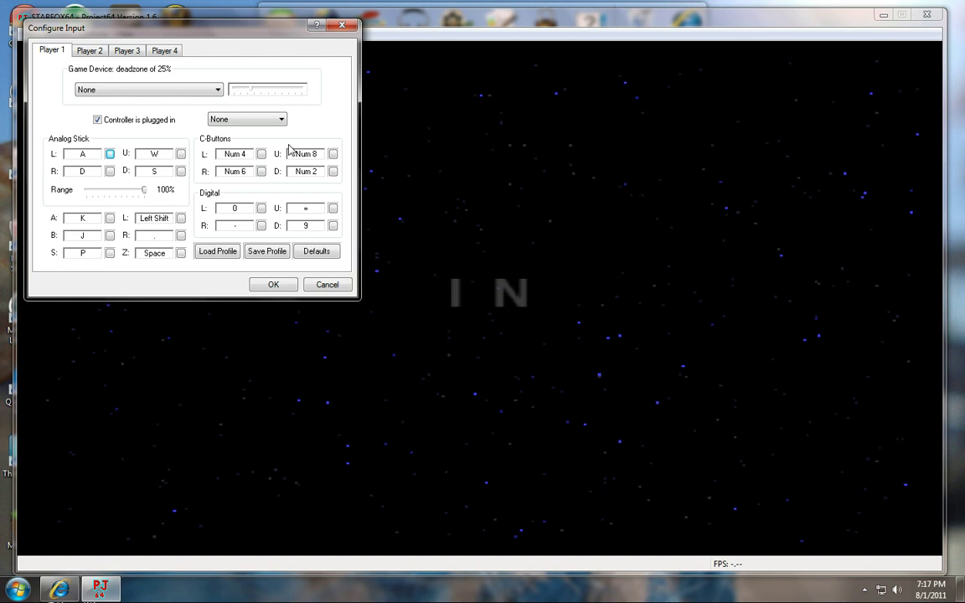
# - Mark Player 2's controller as not plugged in, check its game device choices and accept the input configuration
pyautogui.click(89, 54)
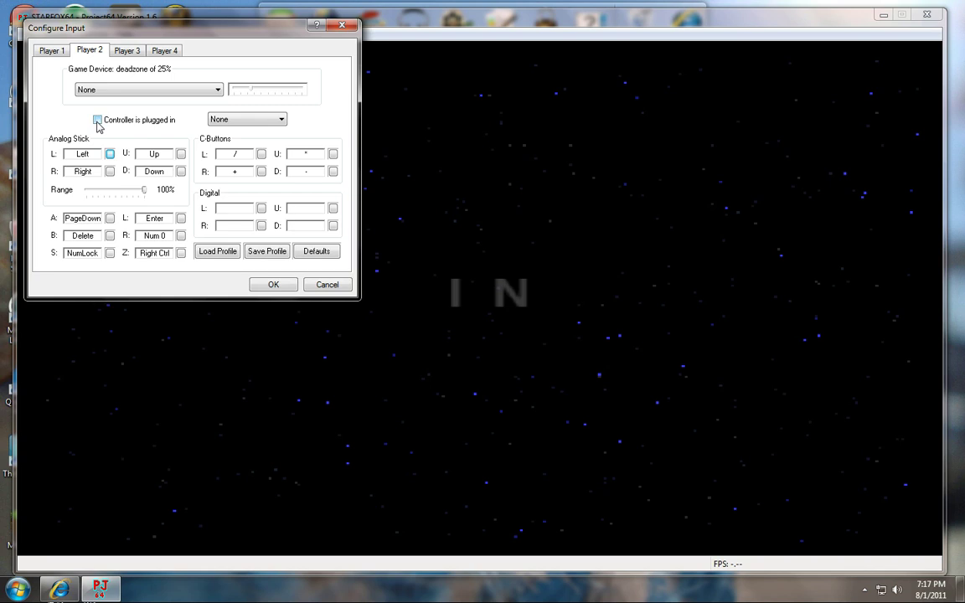
pyautogui.click(50, 52)
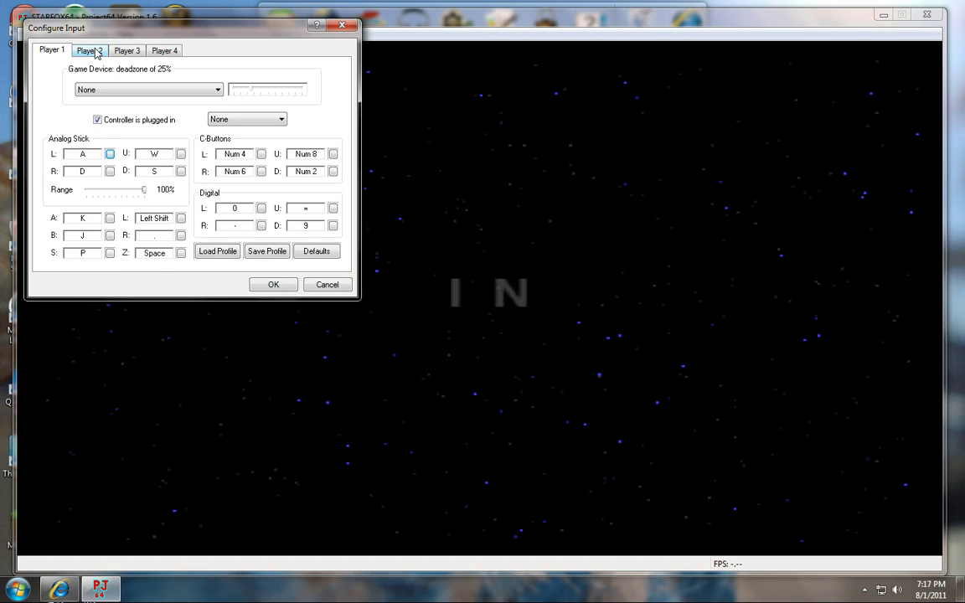
pyautogui.click(91, 52)
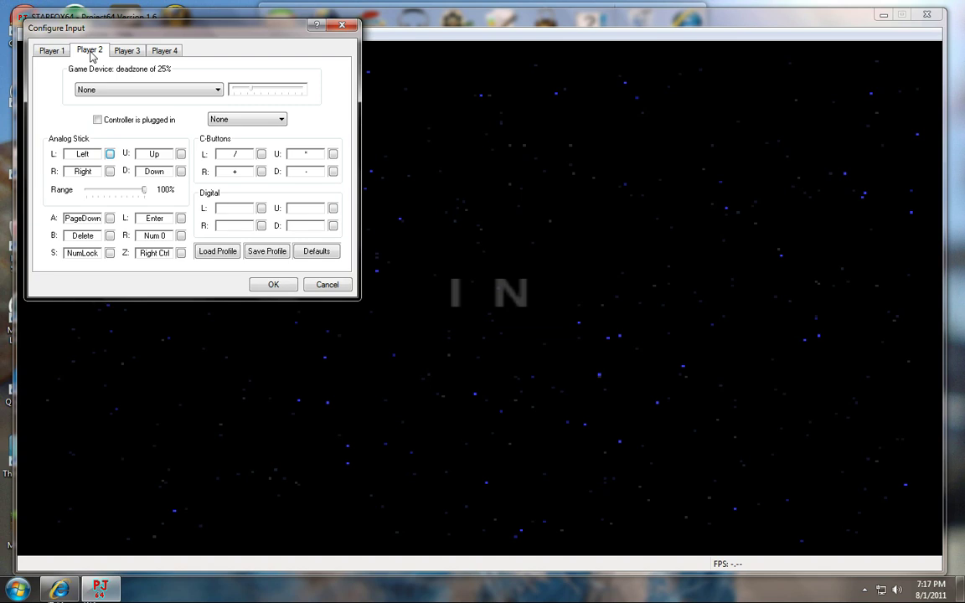
pyautogui.click(127, 90)
pyautogui.click(127, 93)
pyautogui.click(43, 54)
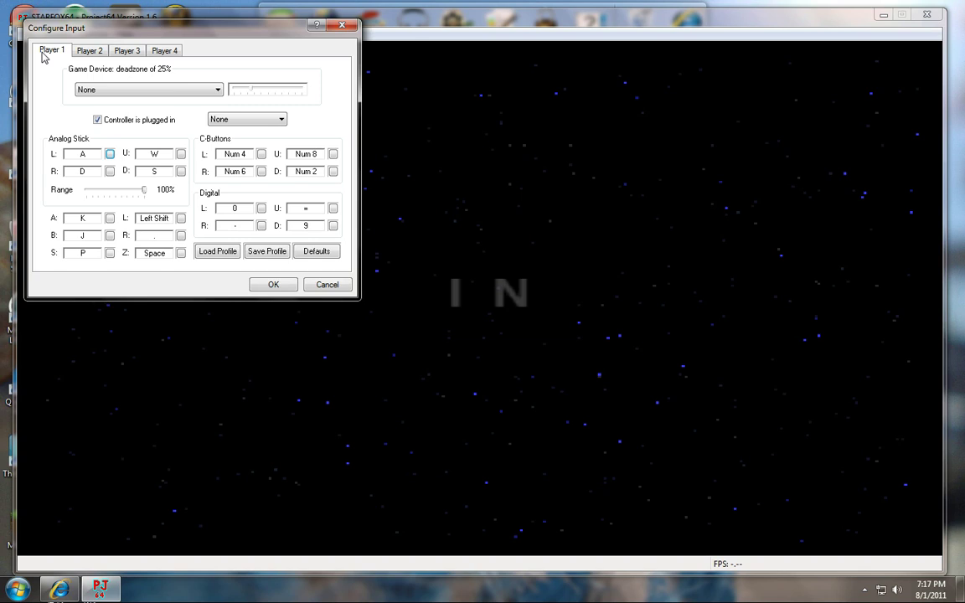
pyautogui.click(270, 284)
# - Resume the Star Fox 64 emulation and pause it again at the game's main menu
pyautogui.click(55, 33)
pyautogui.click(77, 65)
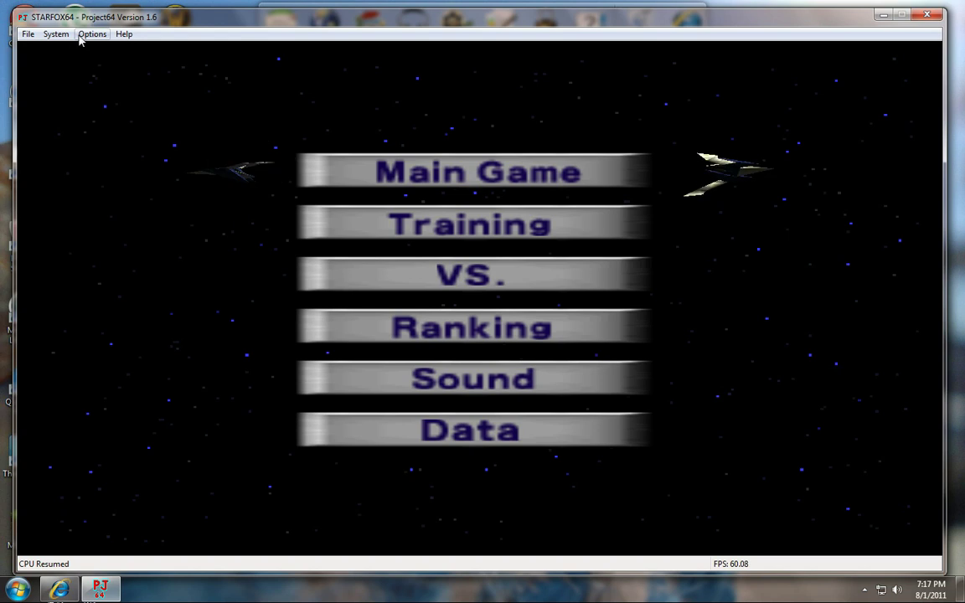
pyautogui.click(56, 34)
pyautogui.click(75, 58)
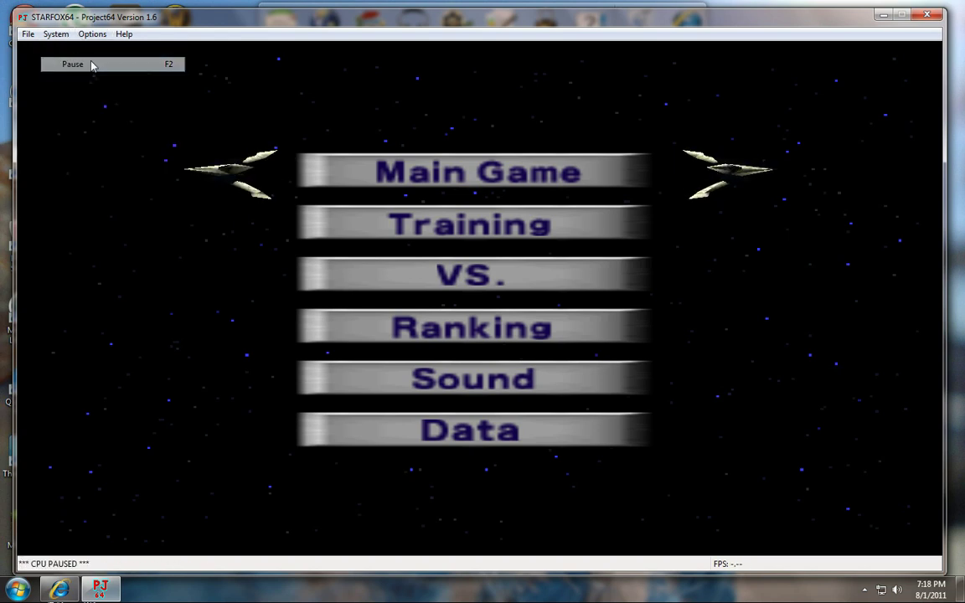
# - Minimize the emulator, switch to Internet Explorer and open the Nintendo 64 ROM list on CoolROM
pyautogui.click(886, 16)
pyautogui.hotkey('alt', 'Tab')
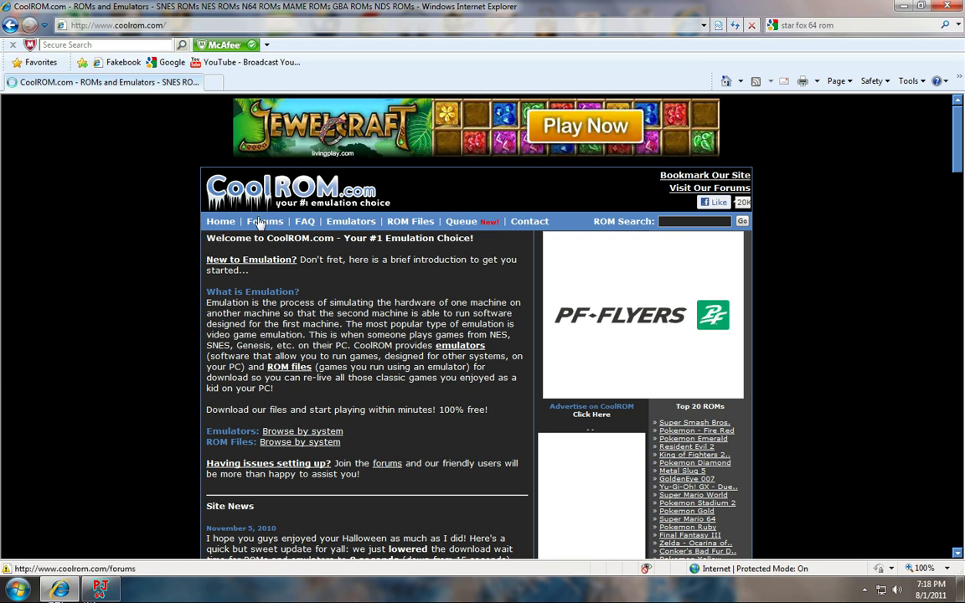
pyautogui.moveTo(408, 227)
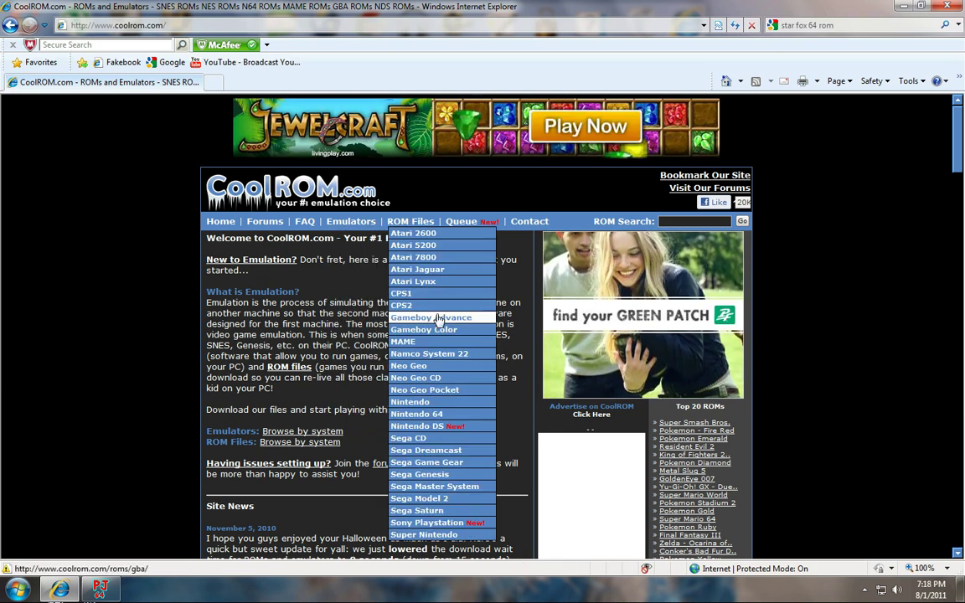
pyautogui.click(435, 415)
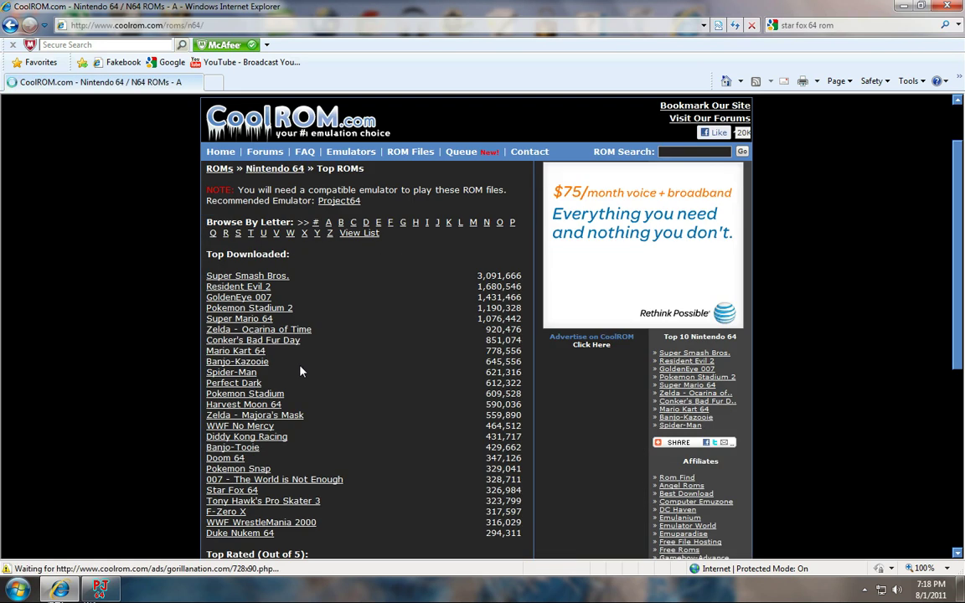
# - Open the Resident Evil 2 page, start saving Resident_Evil_2.zip to the computer and minimize the browser
pyautogui.click(251, 287)
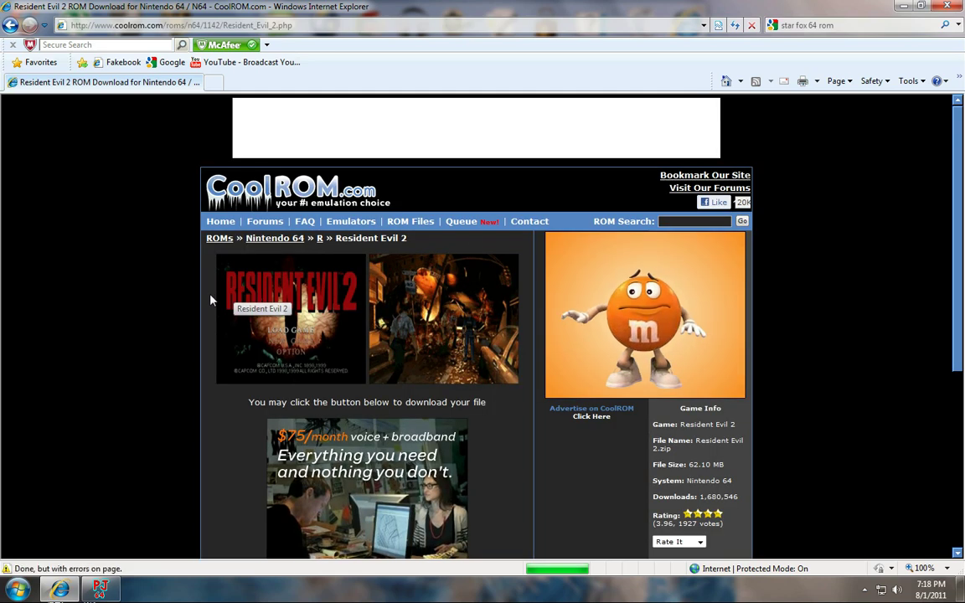
pyautogui.scroll(-3, 211, 300)
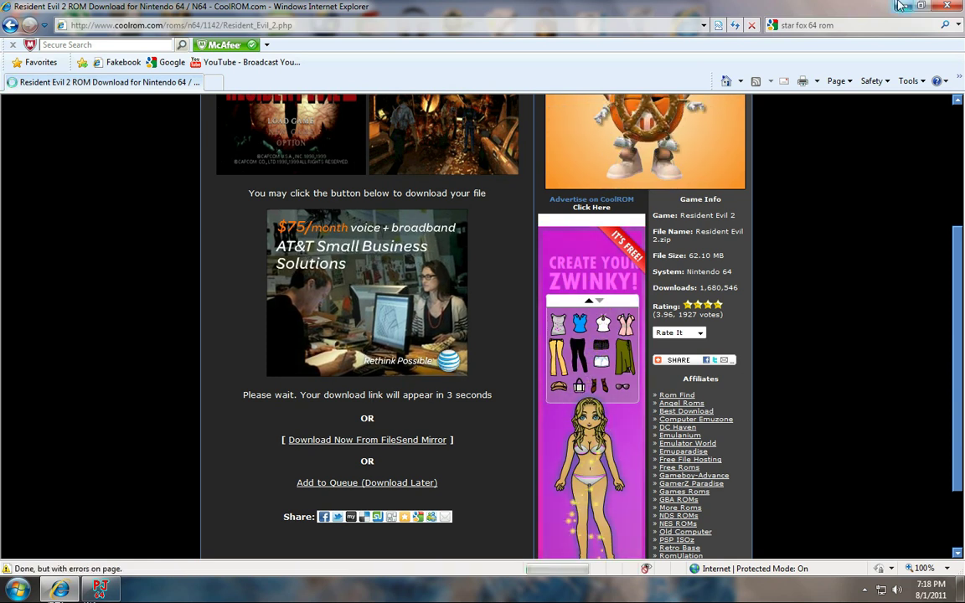
pyautogui.click(411, 396)
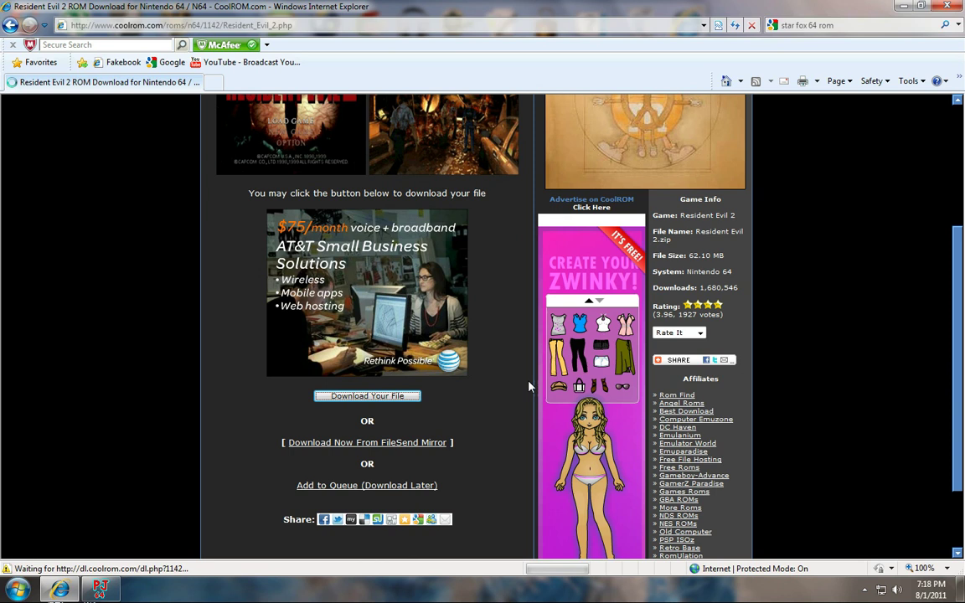
pyautogui.click(519, 303)
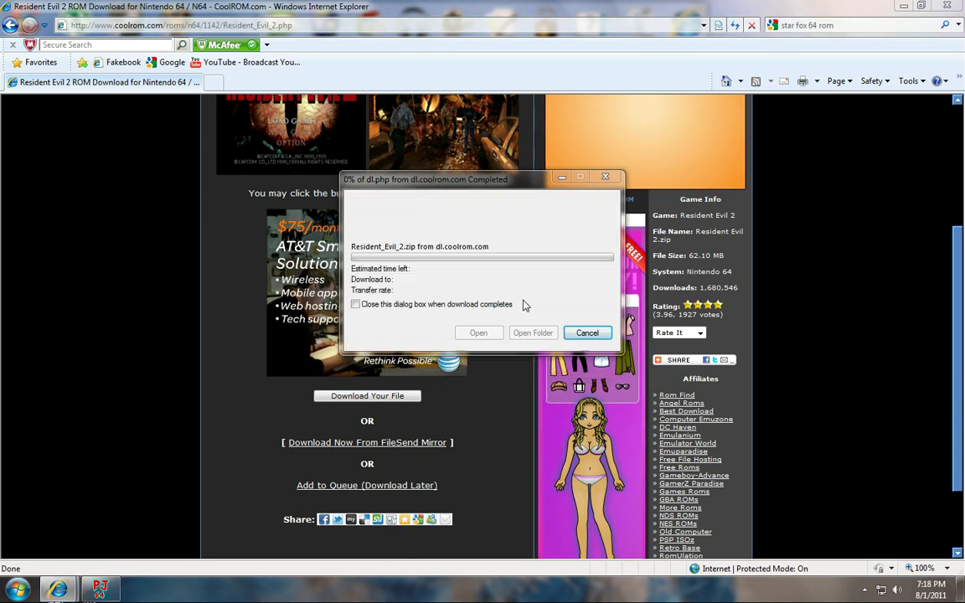
pyautogui.click(711, 489)
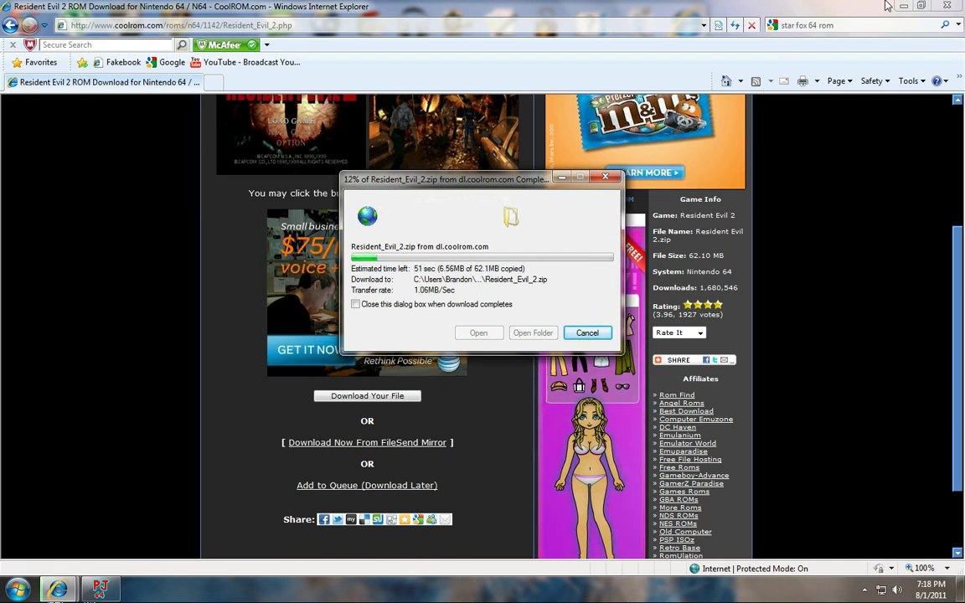
pyautogui.click(904, 5)
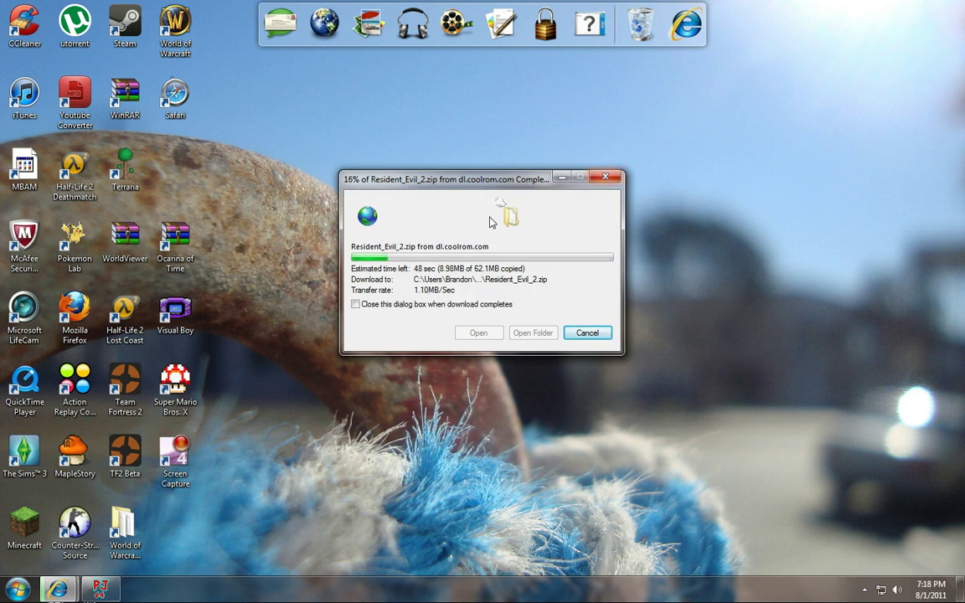